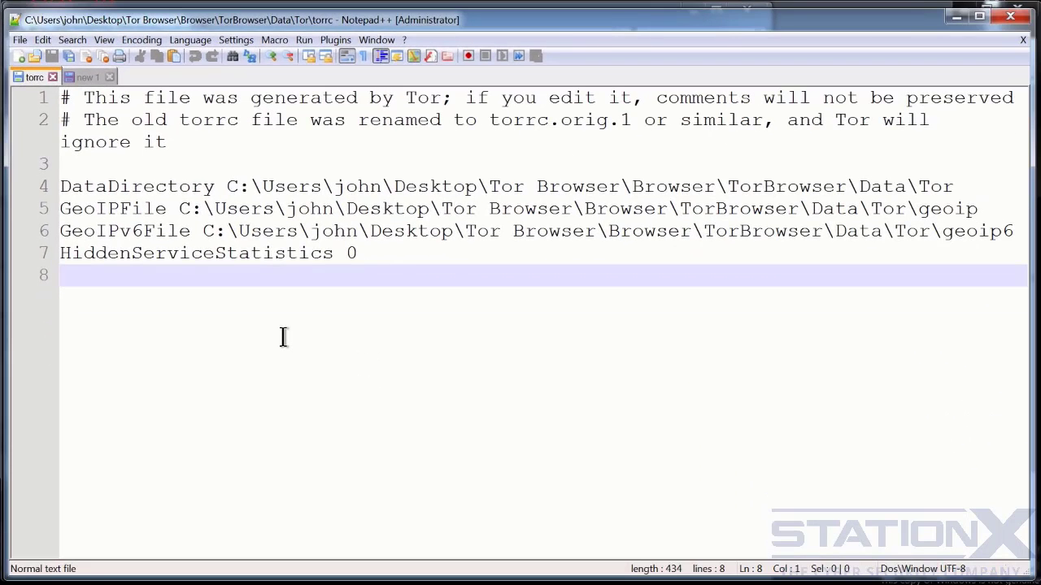
Step: Look through the longer sample torrc configuration in the unsaved "new 1" document, from its end back up towards the start
click(85, 75)
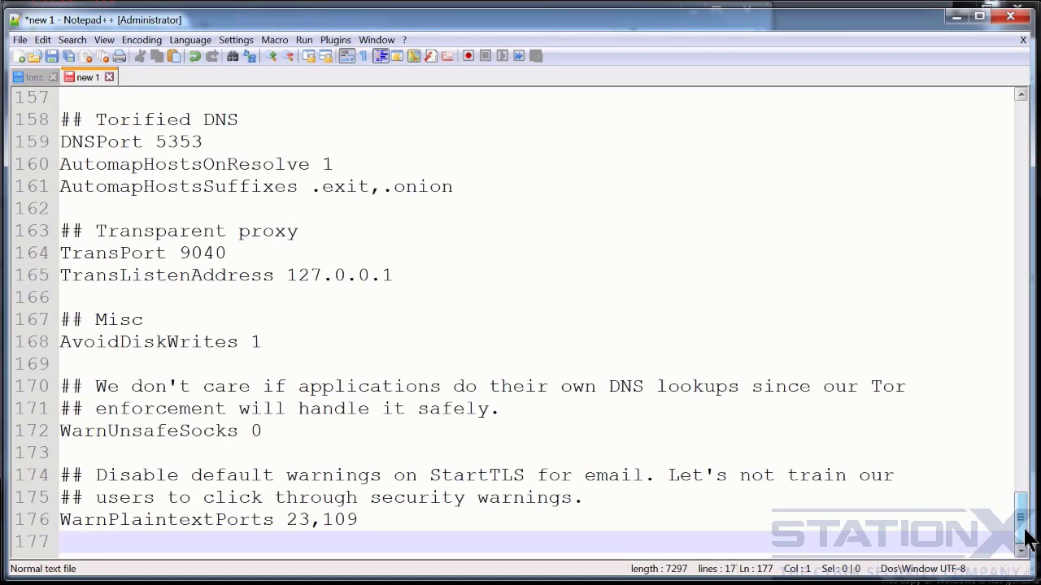
drag(1022, 529, 1031, 328)
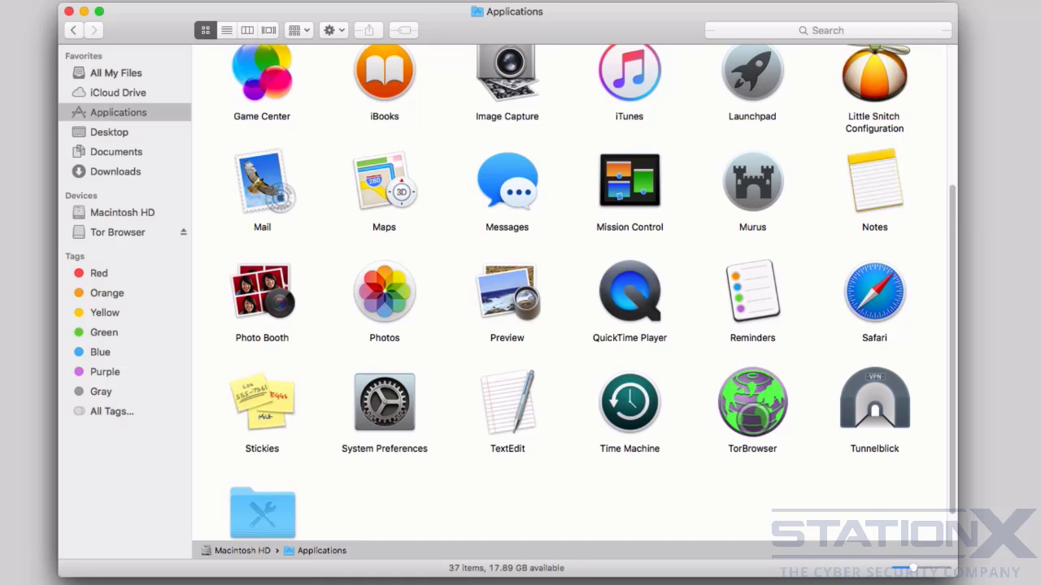
Step: Switch to Finder, show the package contents of TorBrowser in Applications, and open its torrc file
right_click(753, 414)
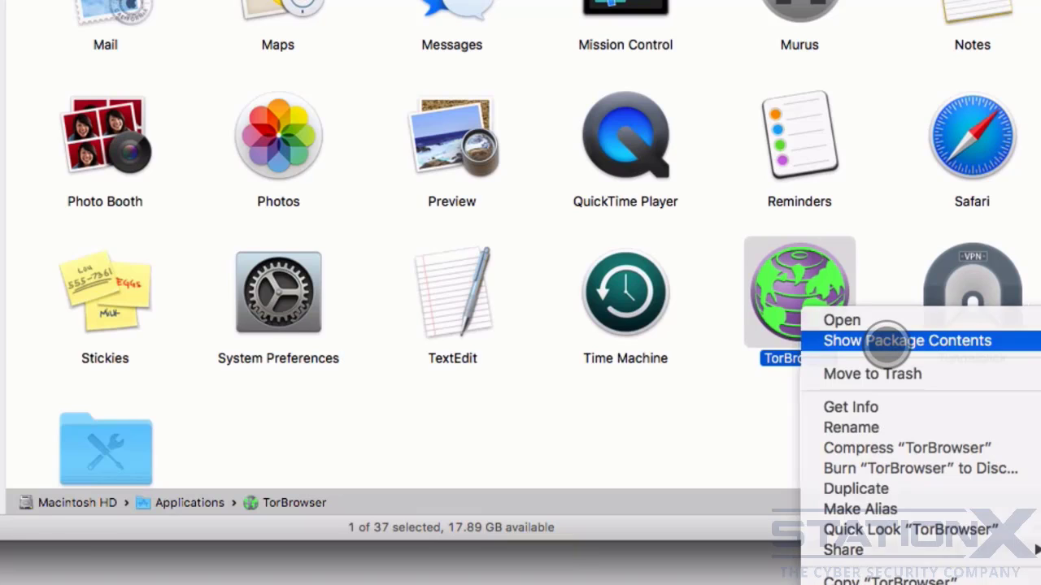
click(883, 340)
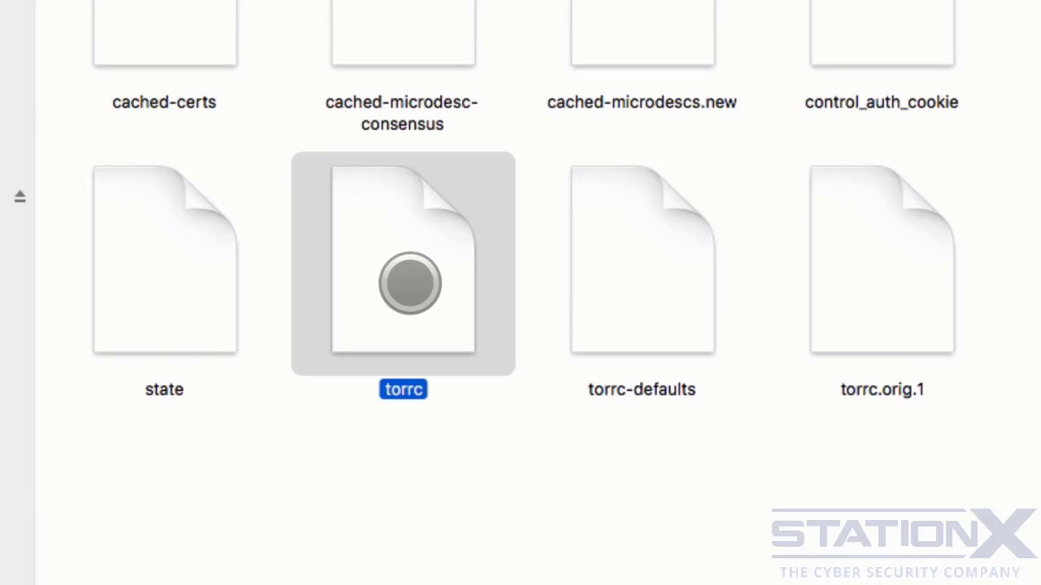
double_click(409, 283)
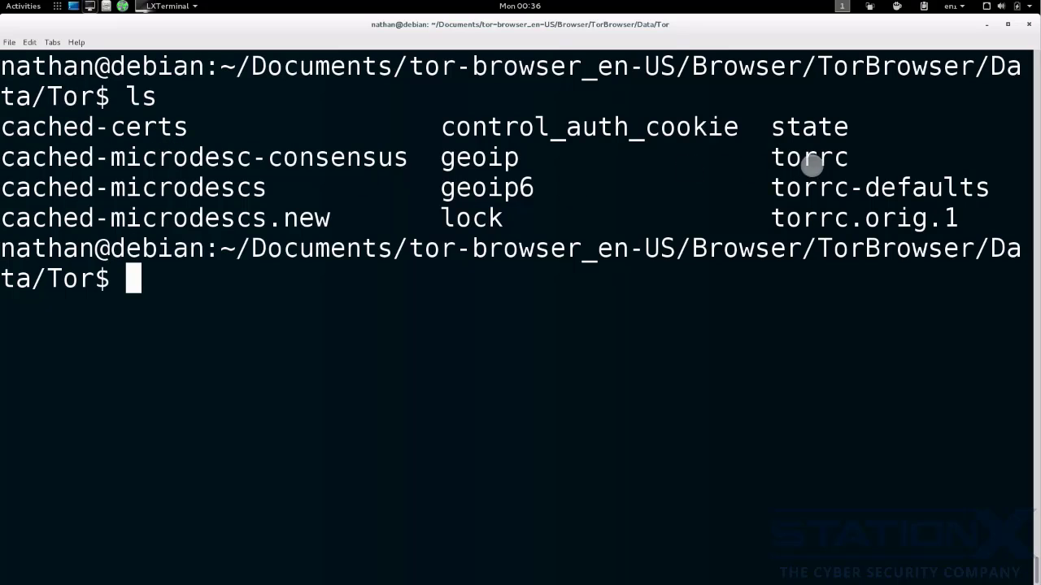
Step: In the Debian terminal, open Tor Browser's Browser/TorBrowser/Data/Tor/torrc in nano and move to the line after HiddenServiceStatistics
text(nano /home/nathan/Documents/tor-browser_en-US/Browser/TorBrowser/Data/Tor/torrc)
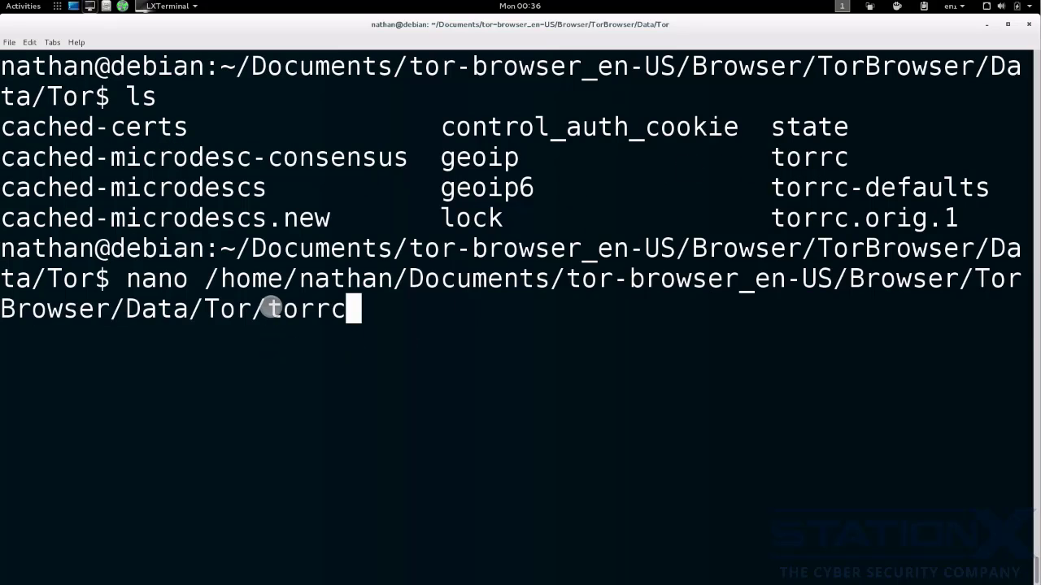
key(Return)
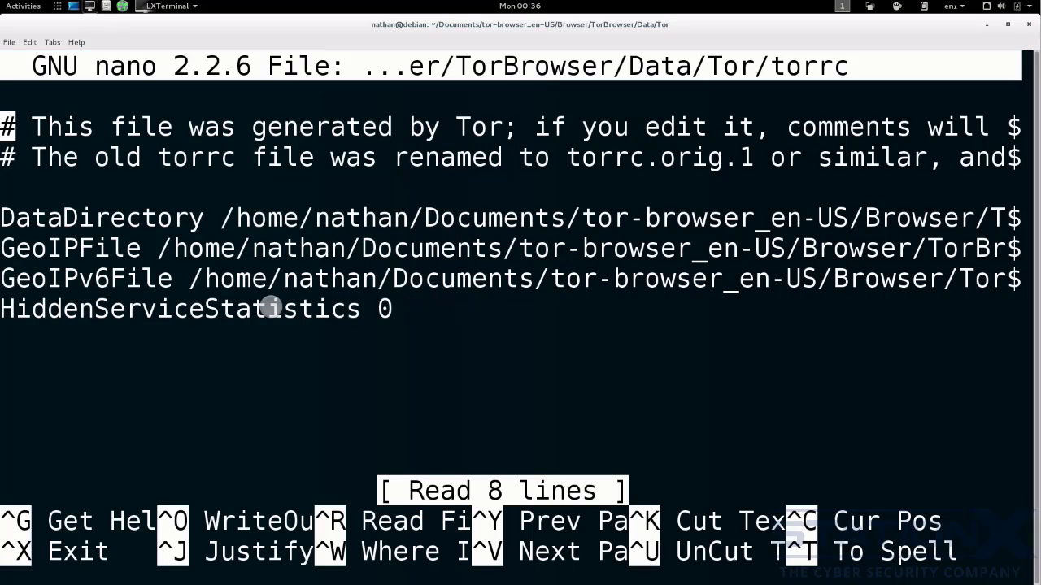
key(Down)
key(Down)
key(Down)
key(Down)
key(Down)
key(Down)
key(Down)
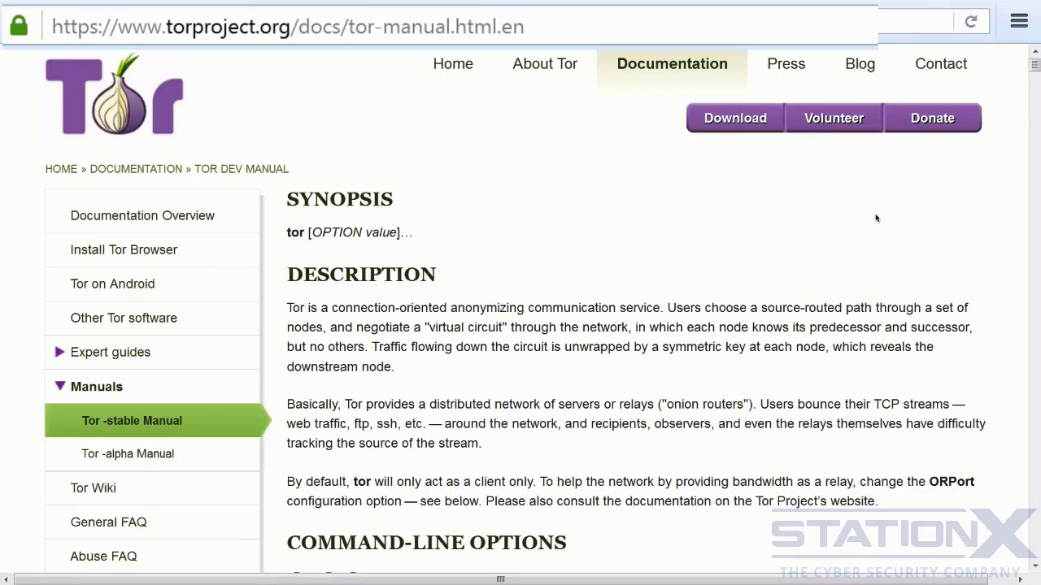
Step: Read through the Tor stable manual on torproject.org, going down past the command-line options
scroll(893, 225, down, 1)
scroll(893, 224, down, 5)
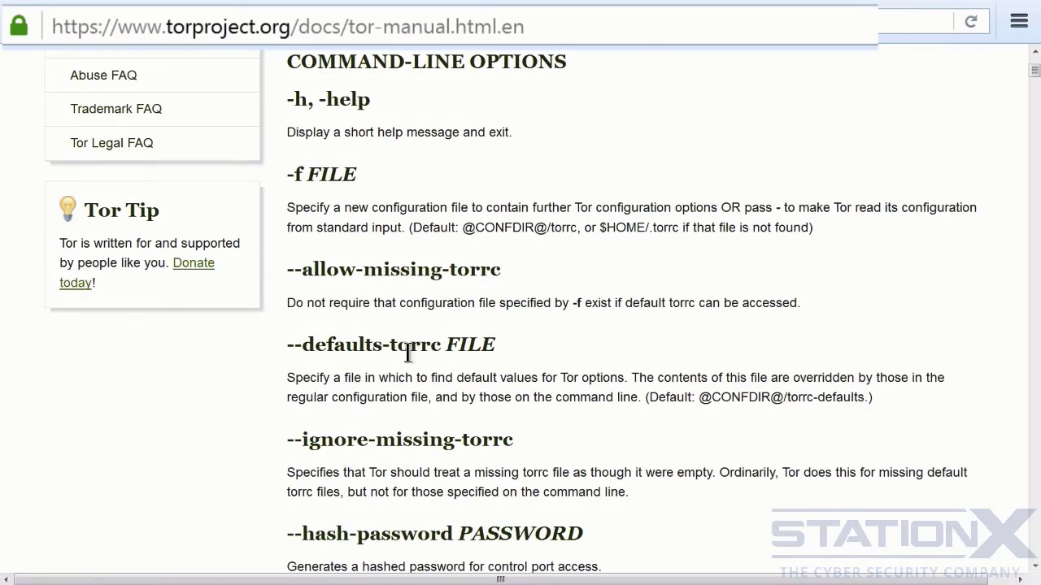
scroll(827, 286, down, 20)
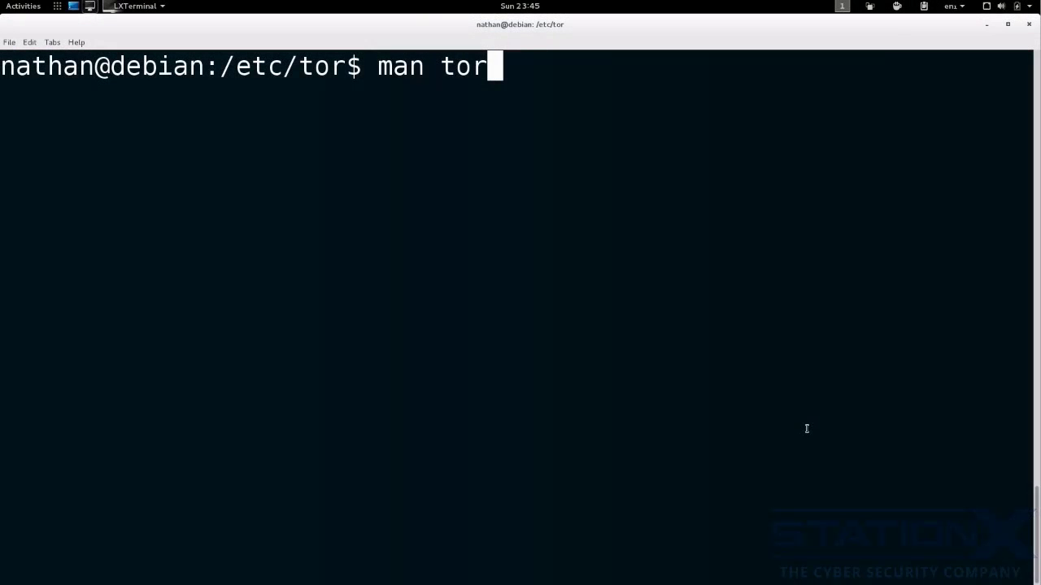
Step: Open the tor man page and read on from its description, and look over torrc.sample.in in the Tor source repository
key(Return)
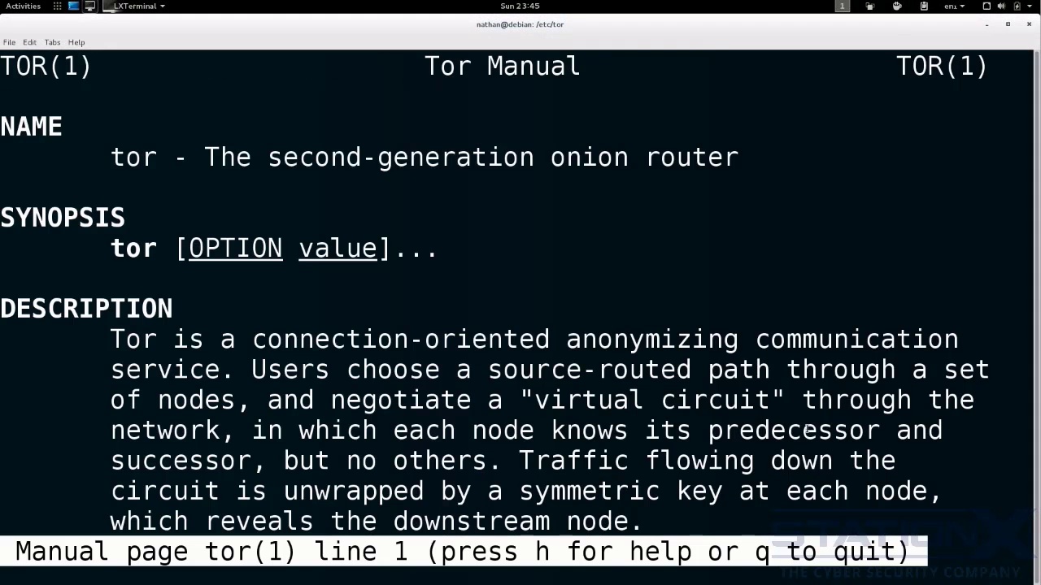
key(Down)
scroll(807, 431, down, 14)
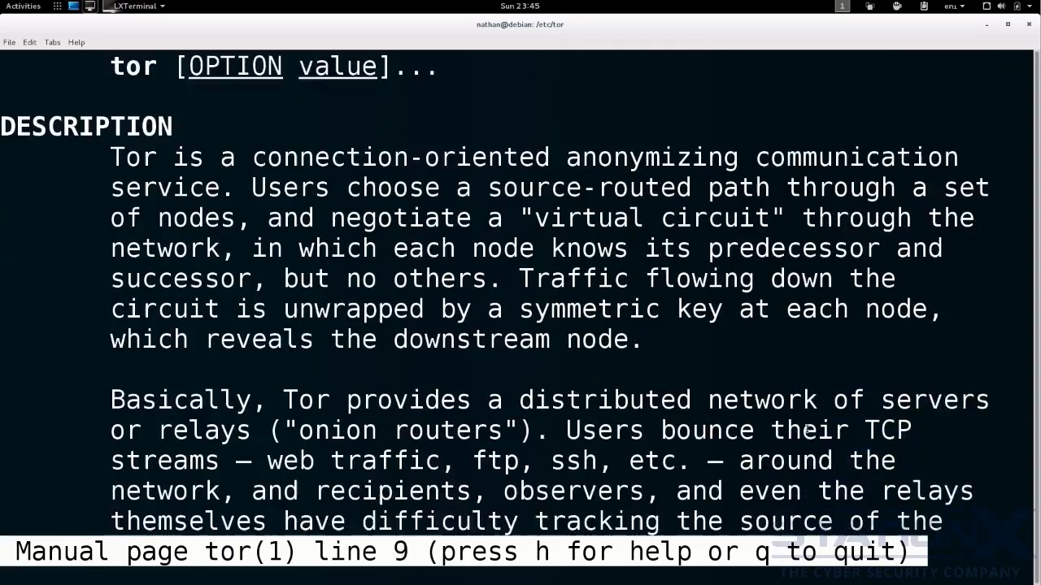
scroll(807, 431, down, 14)
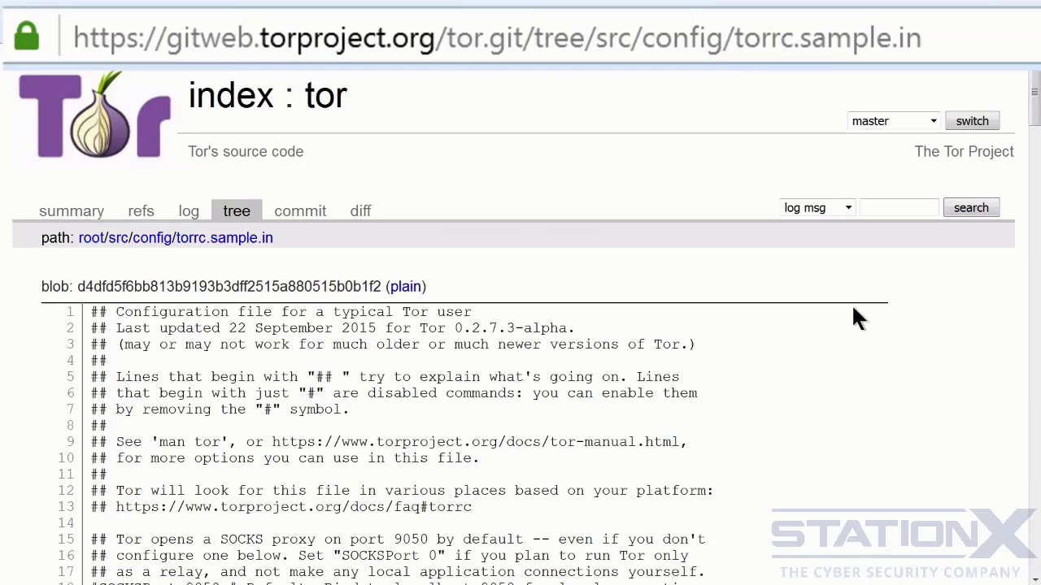
drag(1035, 118, 1023, 200)
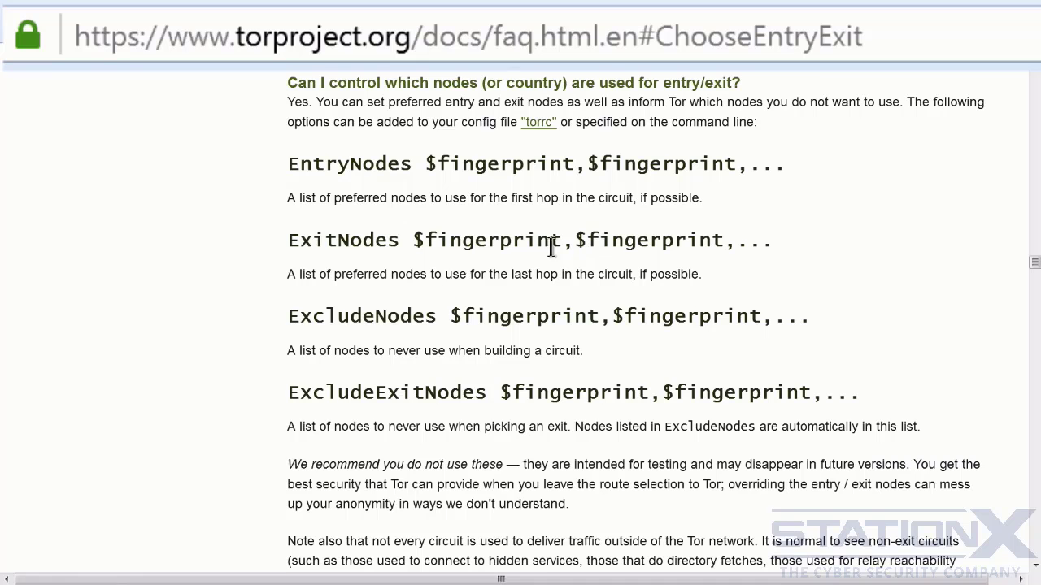
Step: Examine the Tor FAQ's node selection options and {de} example, and check Germany's entry in Wikipedia's ISO 3166-1 alpha-2 list
scroll(870, 228, down, 3)
scroll(894, 252, down, 3)
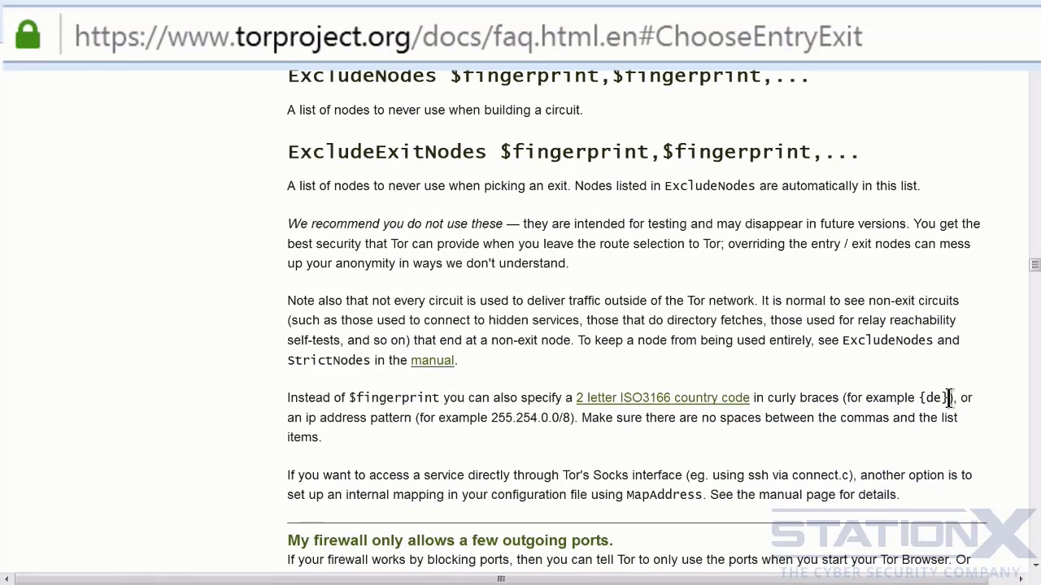
drag(948, 397, 917, 398)
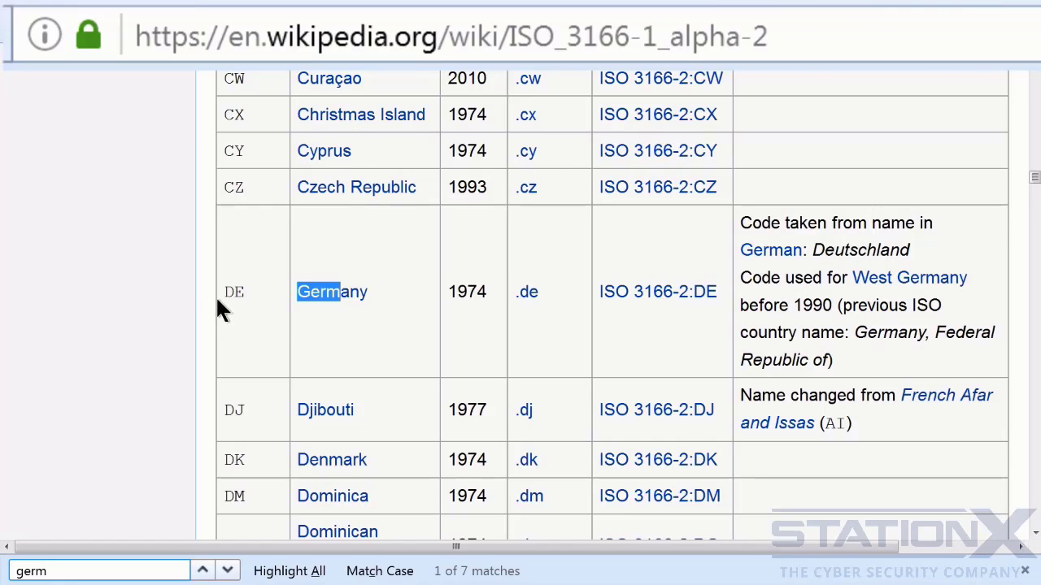
click(420, 317)
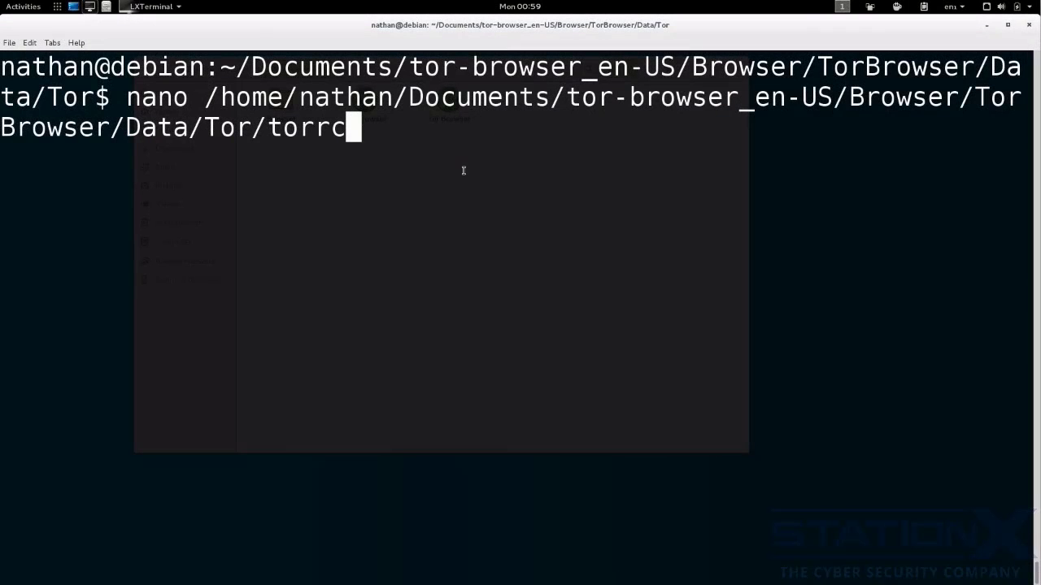
Step: Open Tor Browser's torrc in nano and add the line "EntryNodes {de}" below the existing settings, separated by a blank line
key(Return)
key(Down)
key(Down)
key(Down)
key(Down)
key(Down)
key(Down)
key(Down)
key(Return)
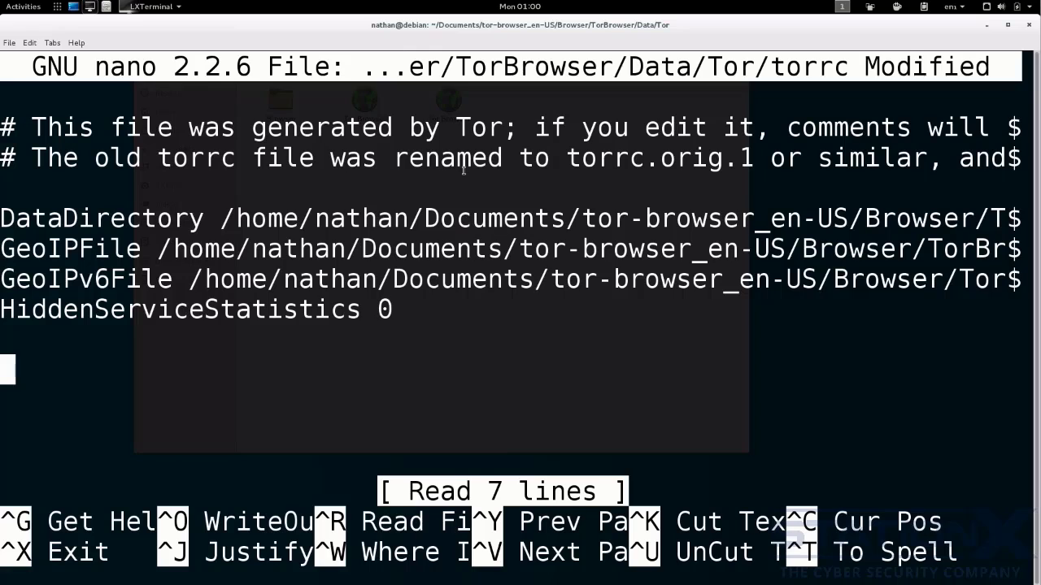
text(EntryNodes {de})
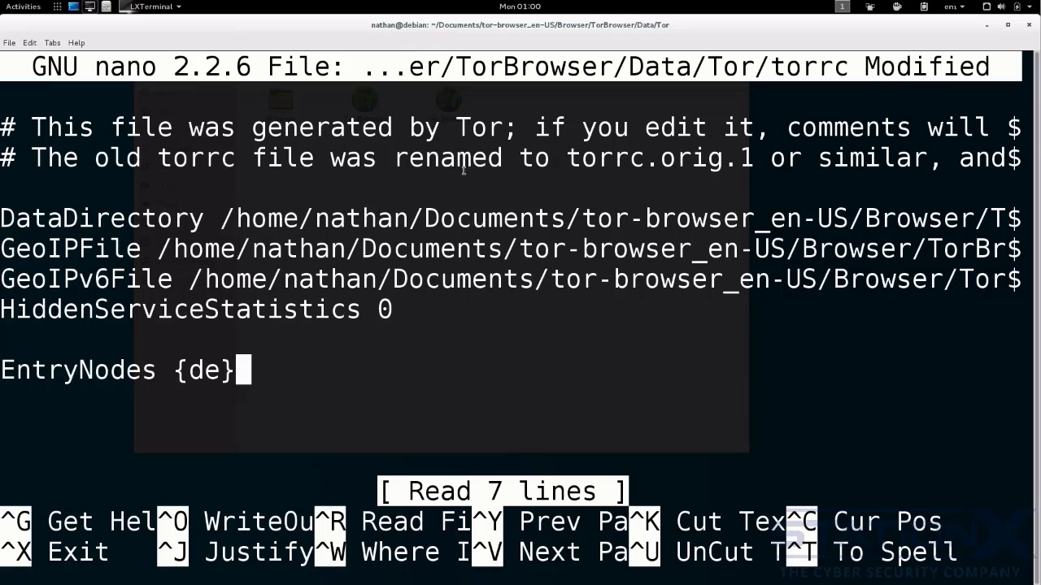
Step: Add the line "ExitNodes {gb}" below the EntryNodes line, save torrc under the same name, and exit nano
key(Return)
text(Exit)
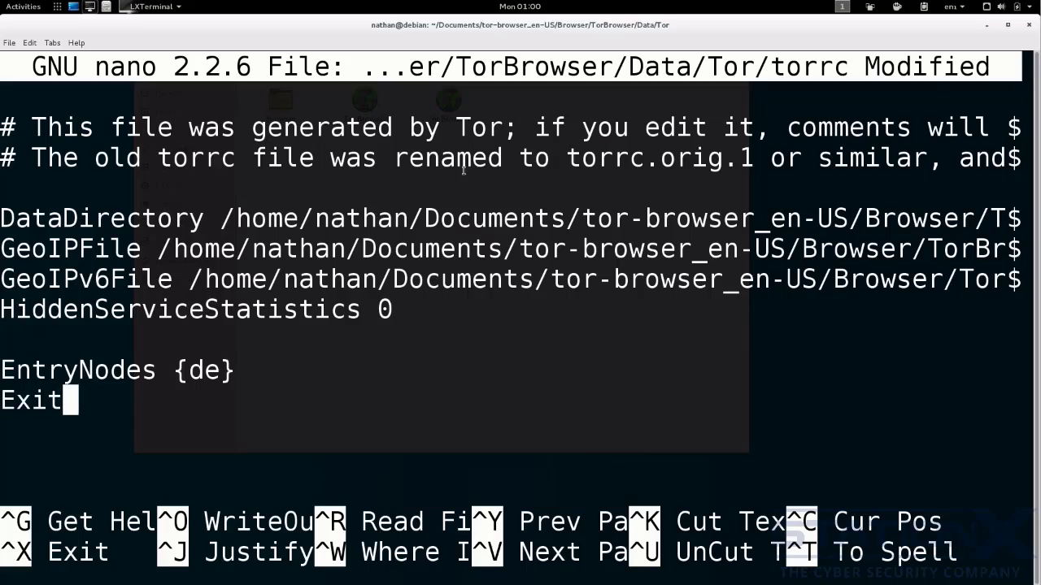
text(Nodes {gb})
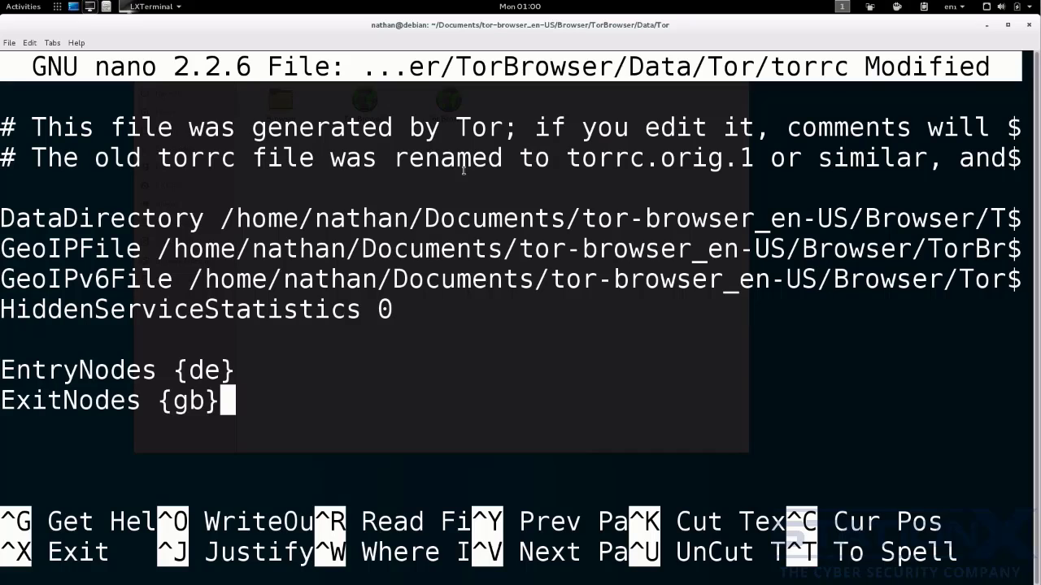
key(ctrl+x)
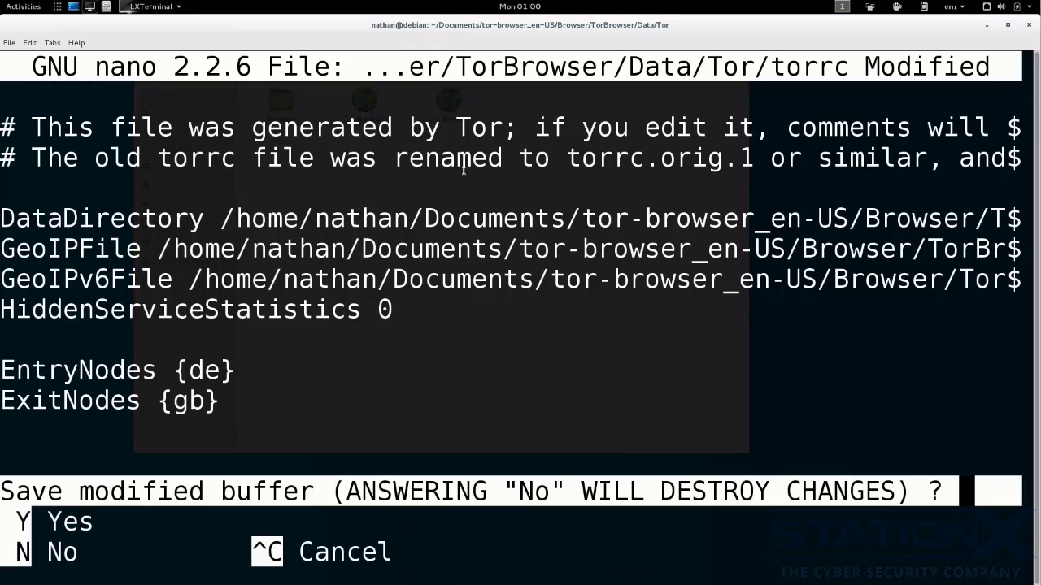
key(y)
key(Return)
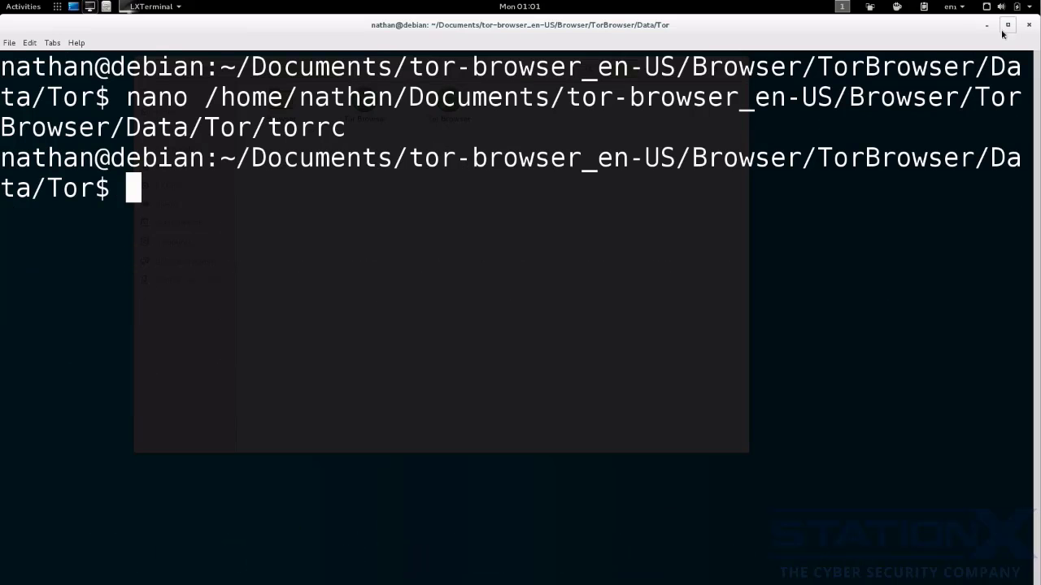
Step: Minimise the terminal and launch Tor Browser from the tor-browser_en-US folder
click(987, 24)
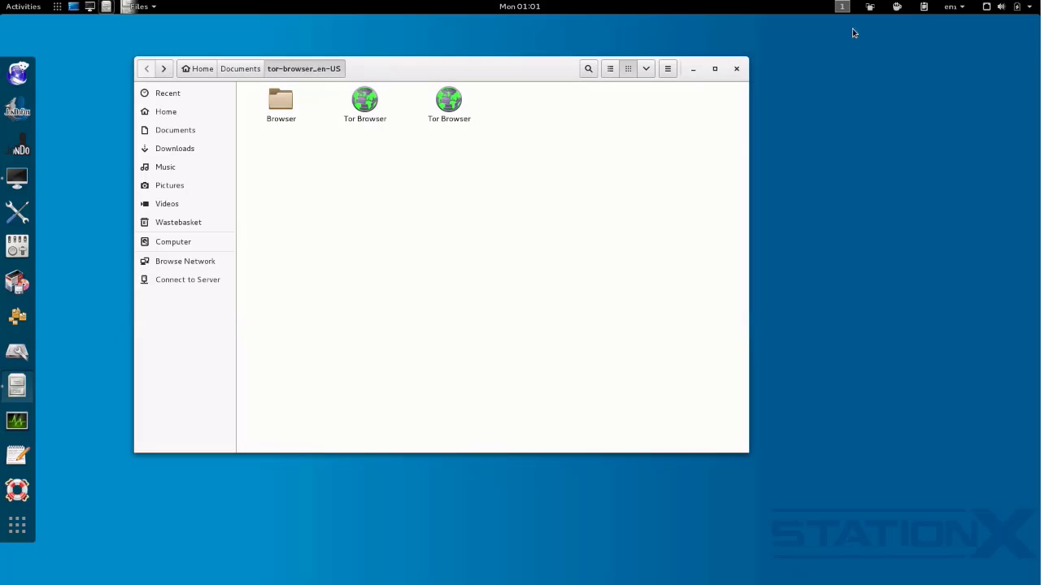
click(372, 102)
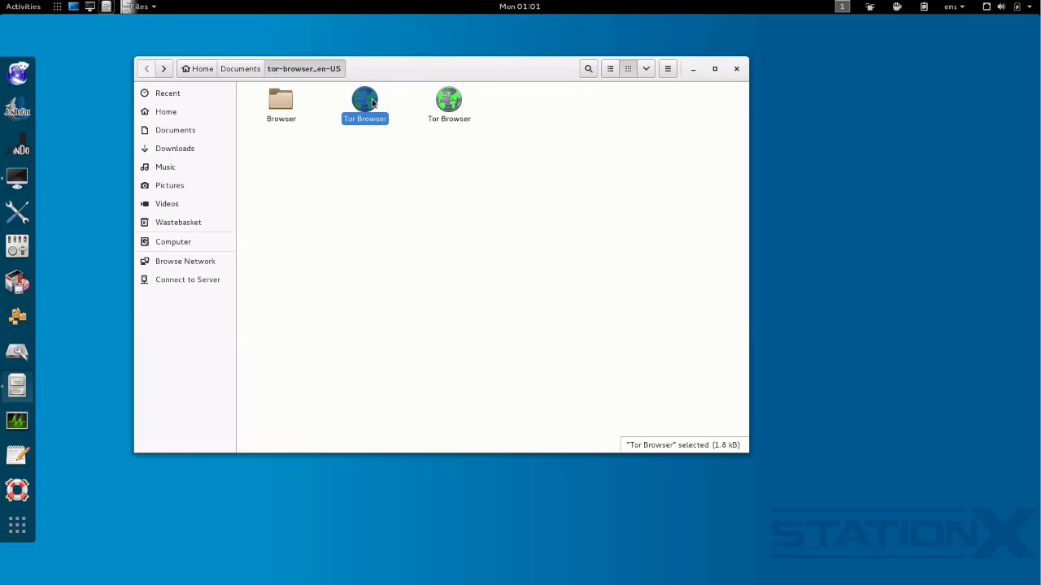
double_click(373, 101)
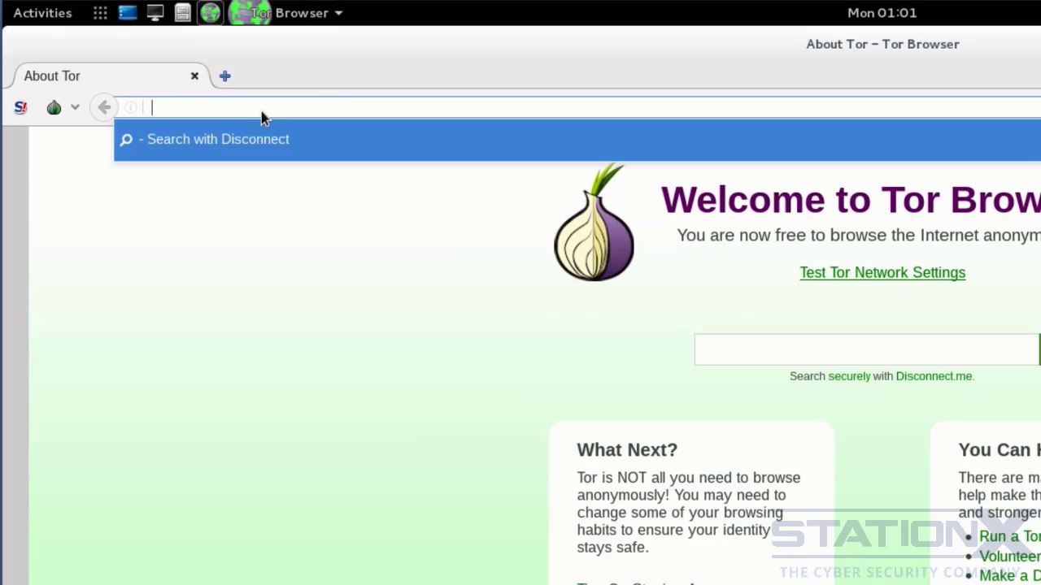
Step: Search the web for "sdfsf" in Tor Browser and bring up the Tor circuit used for the page
text(sdfsf)
key(Return)
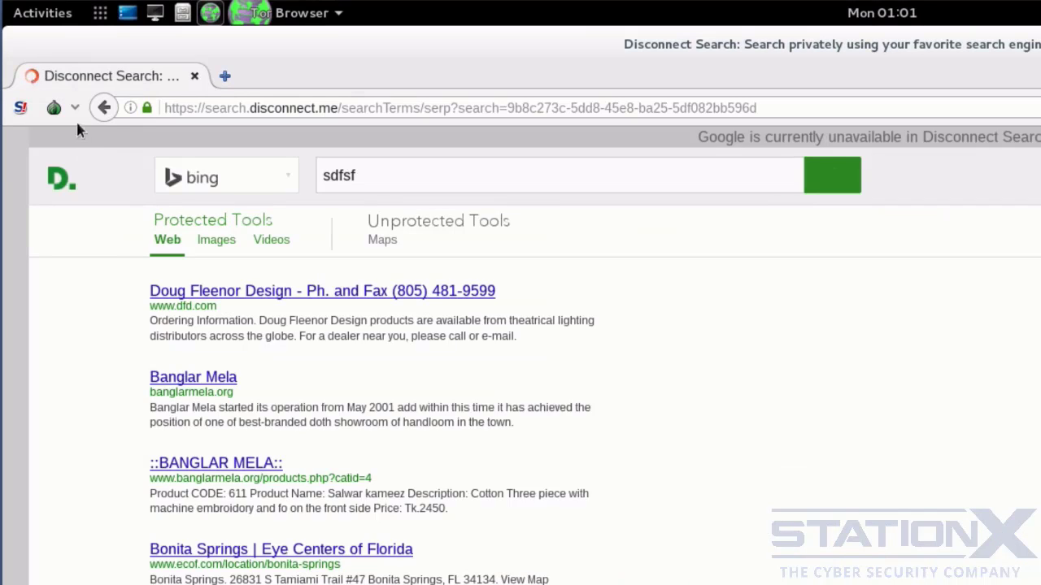
click(75, 111)
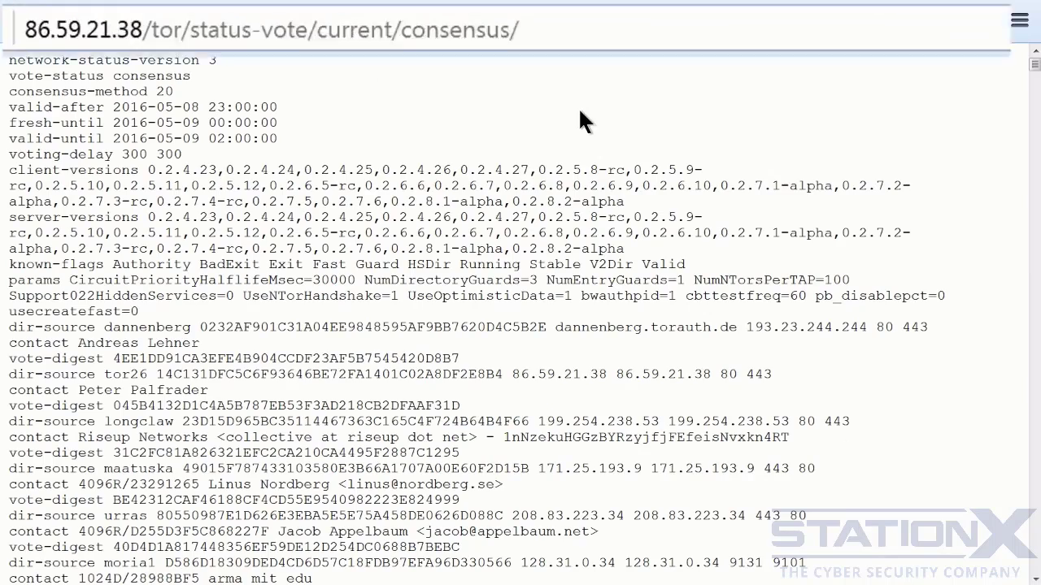
Step: Find the kittensOnTor relay in the Tor consensus document and copy its nickname
scroll(580, 112, down, 13)
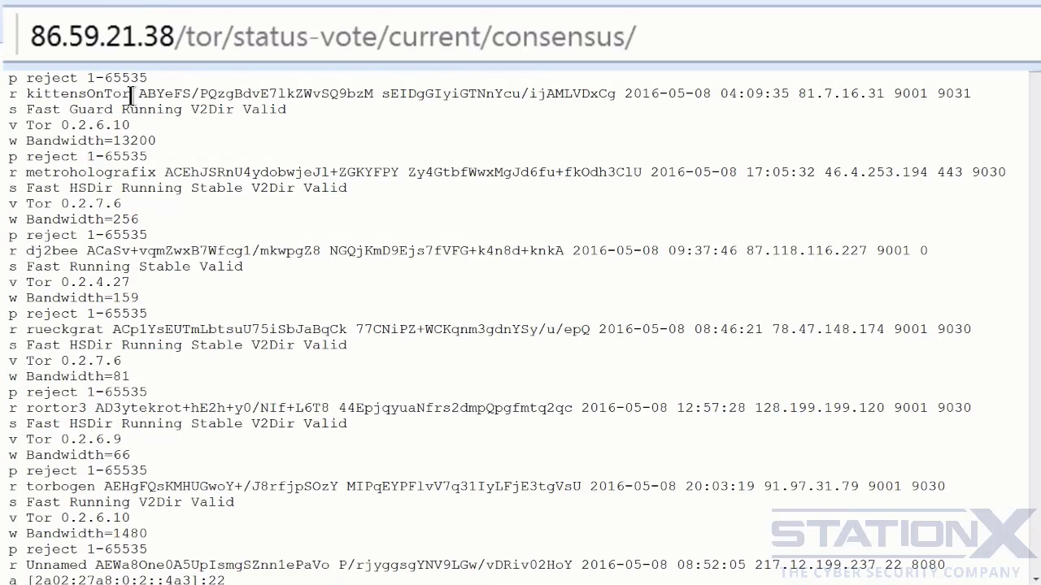
drag(131, 94, 26, 94)
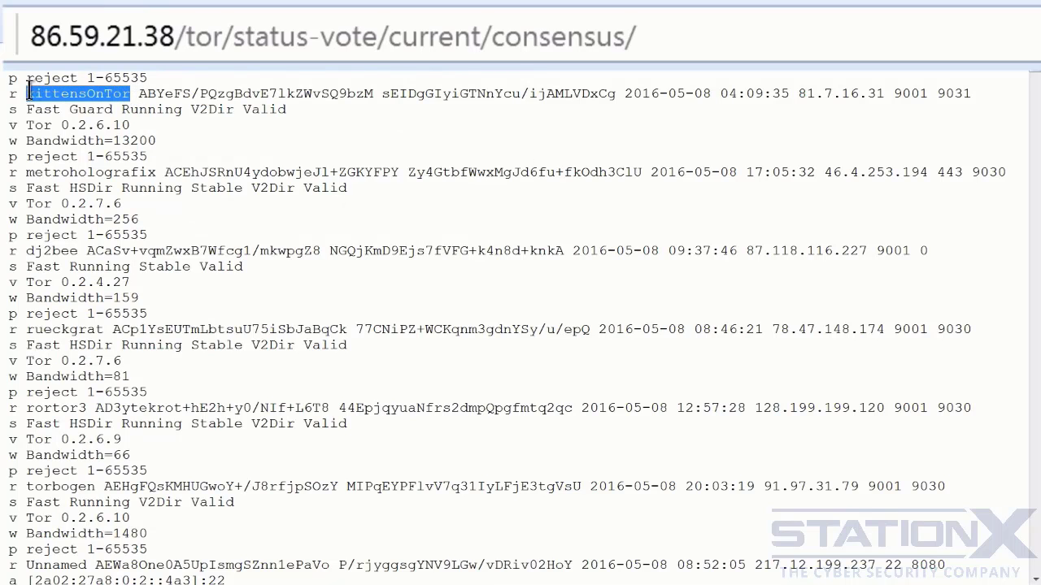
right_click(60, 95)
click(79, 104)
Step: Switch to the Atlas site and search for the relay kittensOnTor using the copied nickname
click(622, 1)
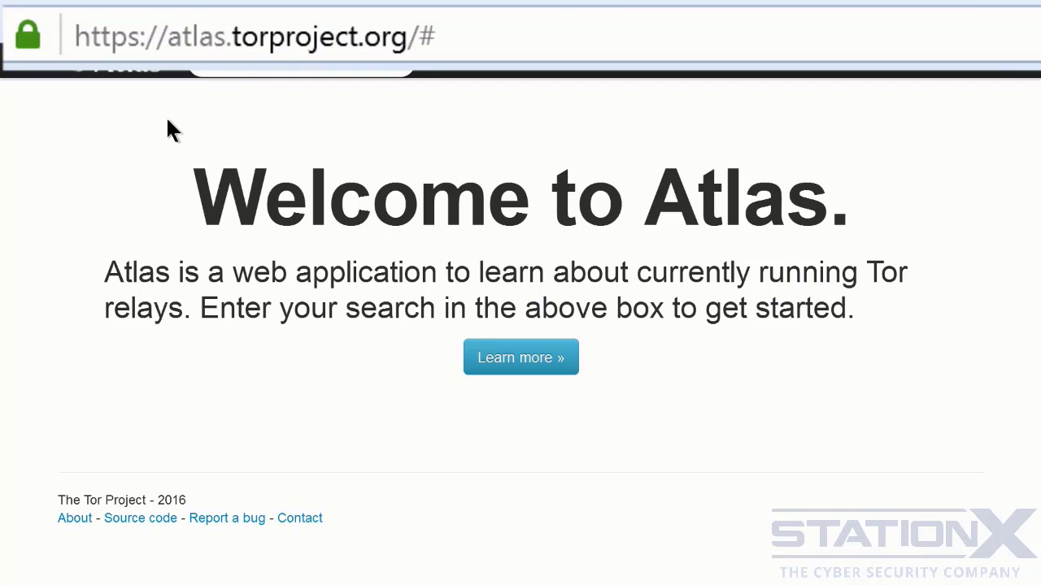
right_click(226, 64)
click(270, 132)
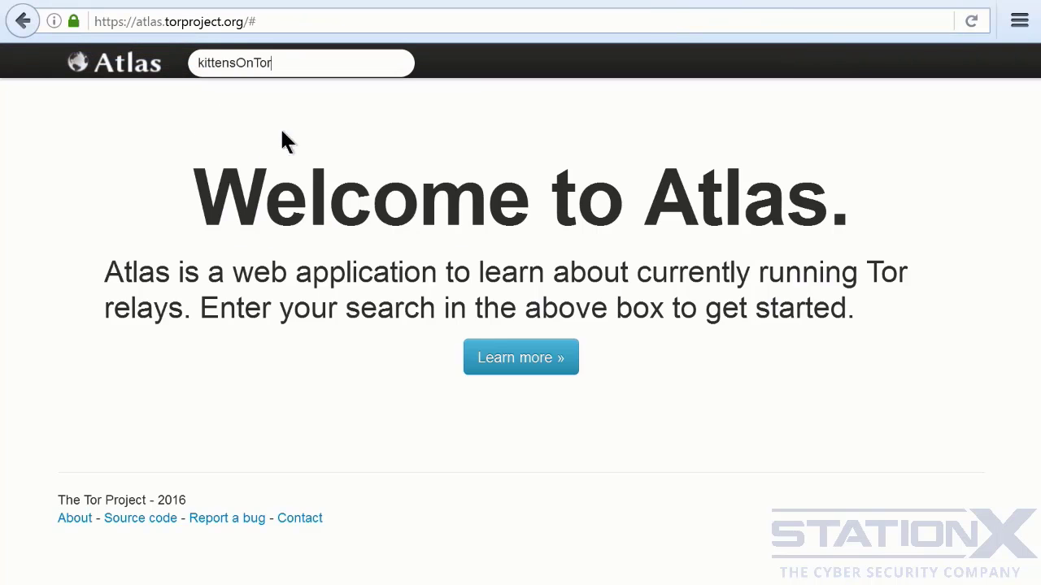
key(Return)
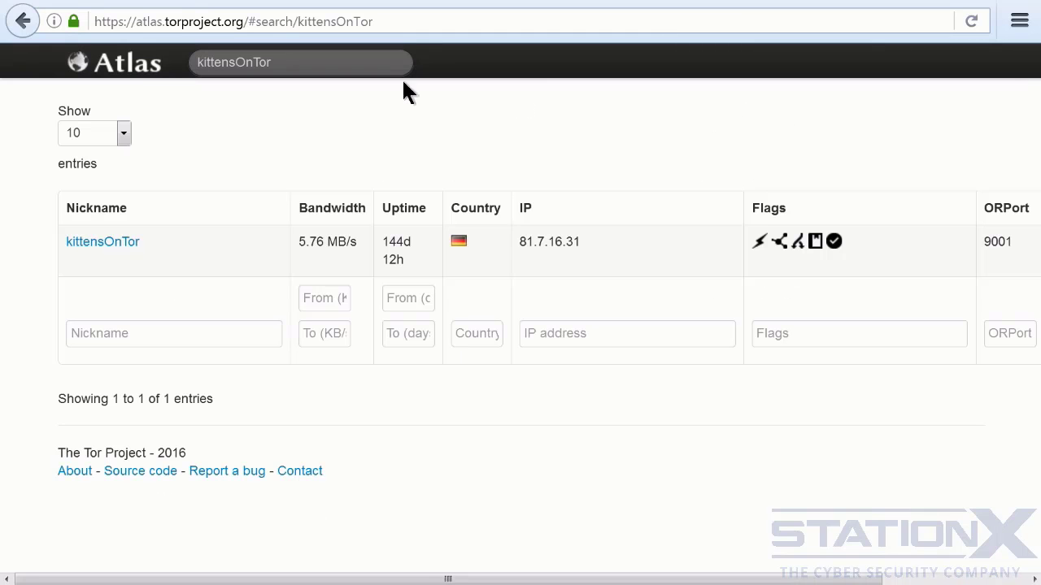
Step: Check the kittensOnTor relay's flags in the Atlas results and open its details page
drag(641, 580, 499, 579)
mouse_move(755, 247)
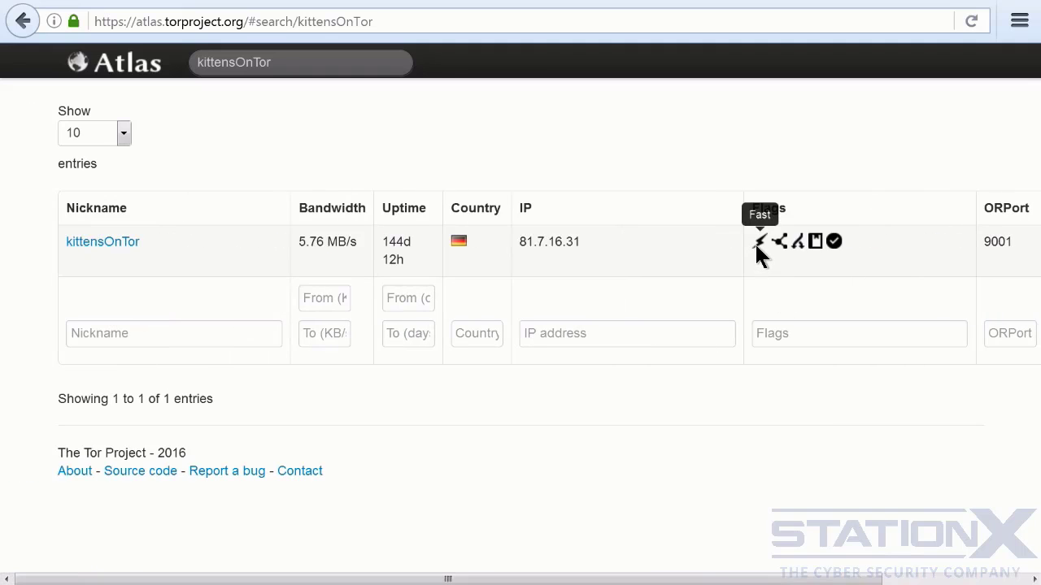
click(103, 243)
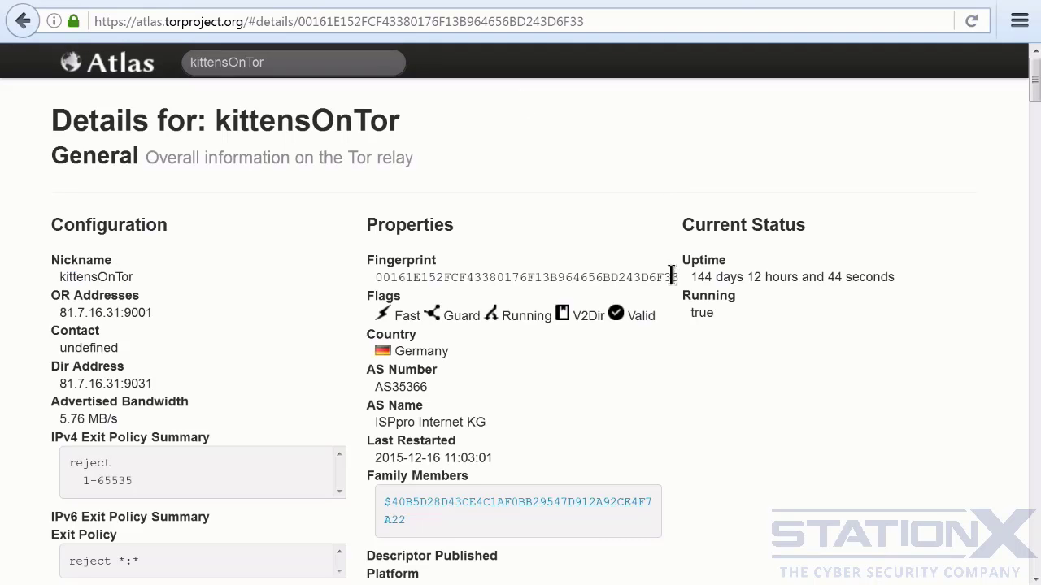
Step: Copy the kittensOnTor relay's full fingerprint from its Atlas details page
drag(678, 277, 376, 278)
right_click(400, 279)
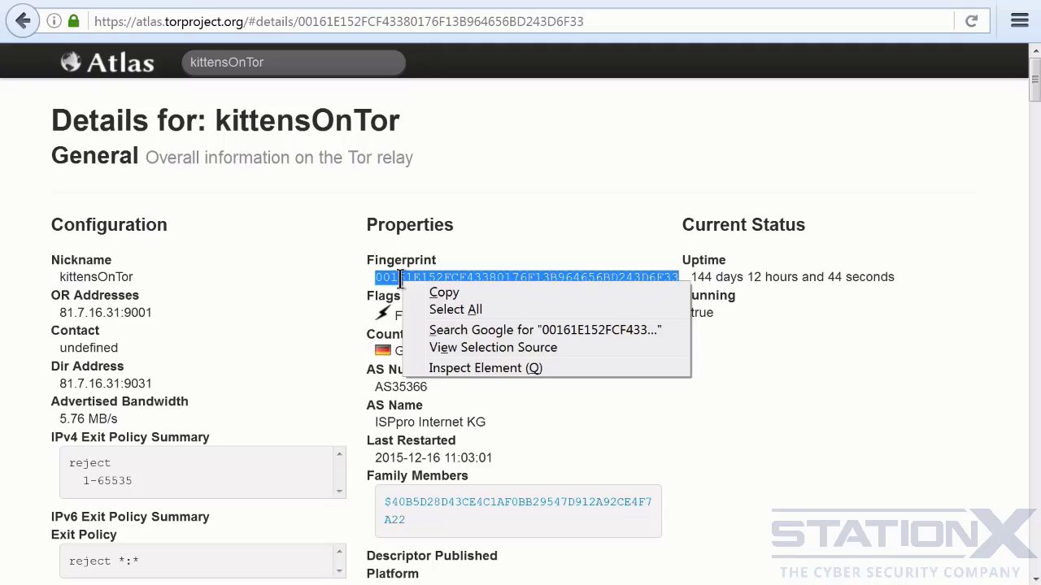
click(446, 291)
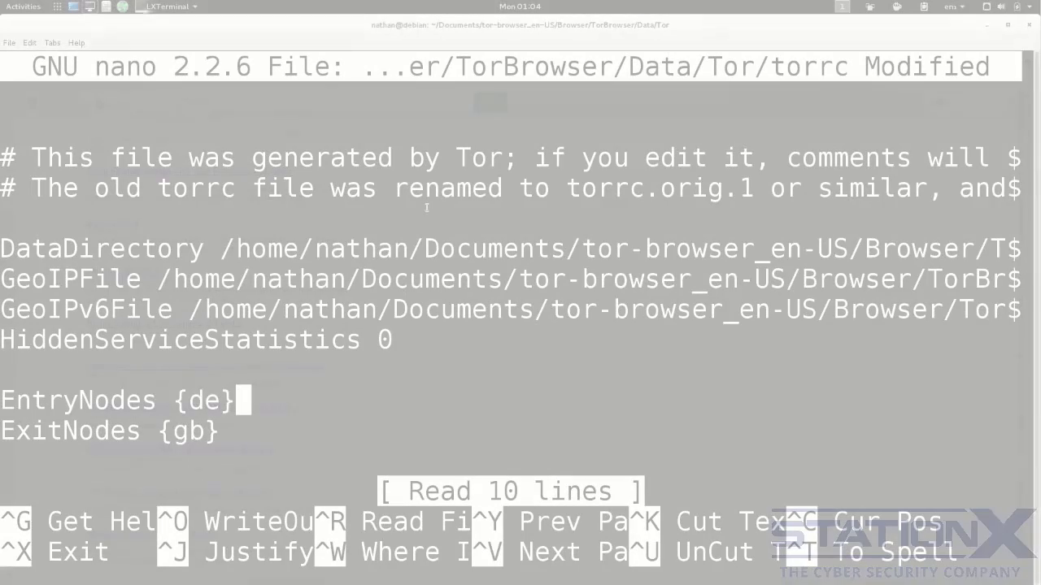
Step: Switch to the torrc file in the nano terminal and replace the EntryNodes country code {de} with the copied relay fingerprint
key(BackSpace)
key(BackSpace)
key(BackSpace)
key(BackSpace)
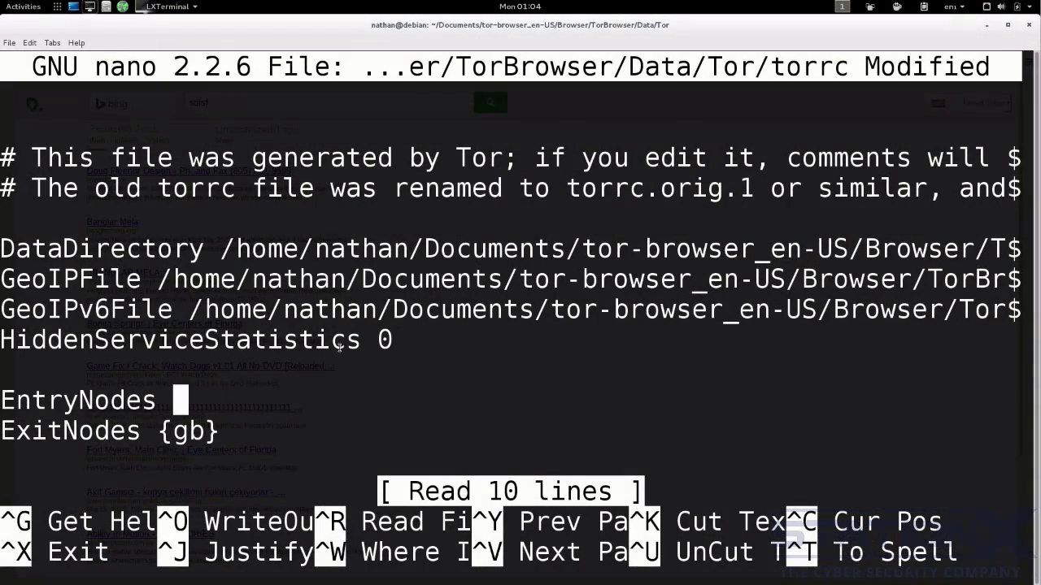
right_click(323, 402)
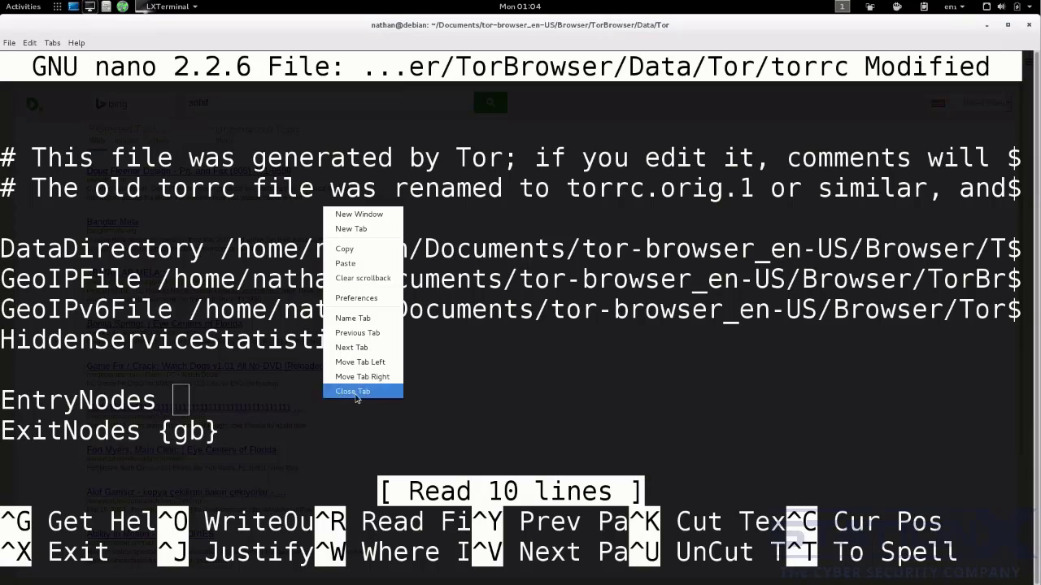
click(360, 264)
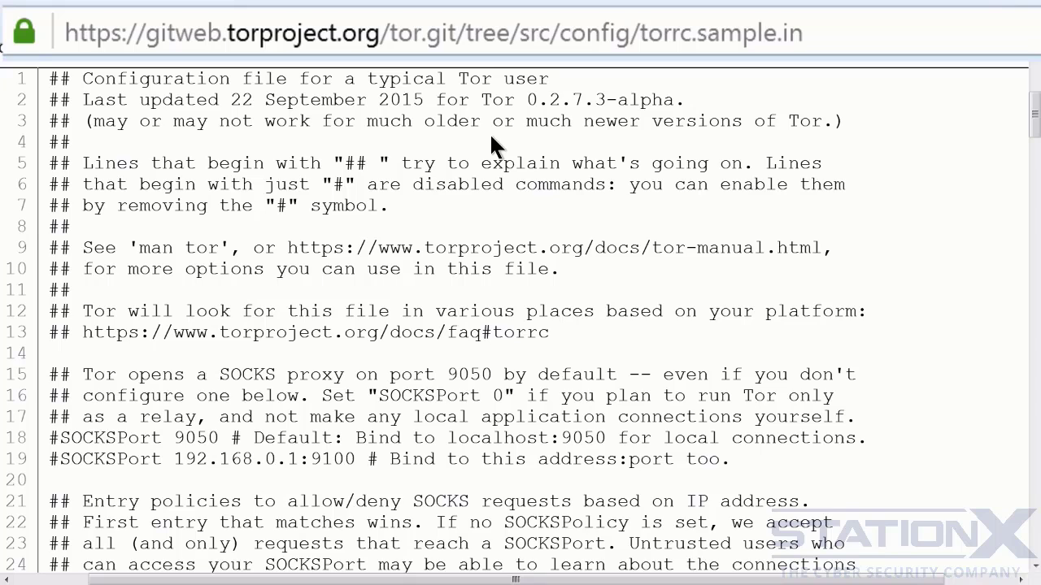
Step: Examine the SOCKSPort options in the sample torrc file, highlighting the port 9050, 192.168.0.1:9100 and SOCKSPort 0 entries
scroll(506, 140, down, 4)
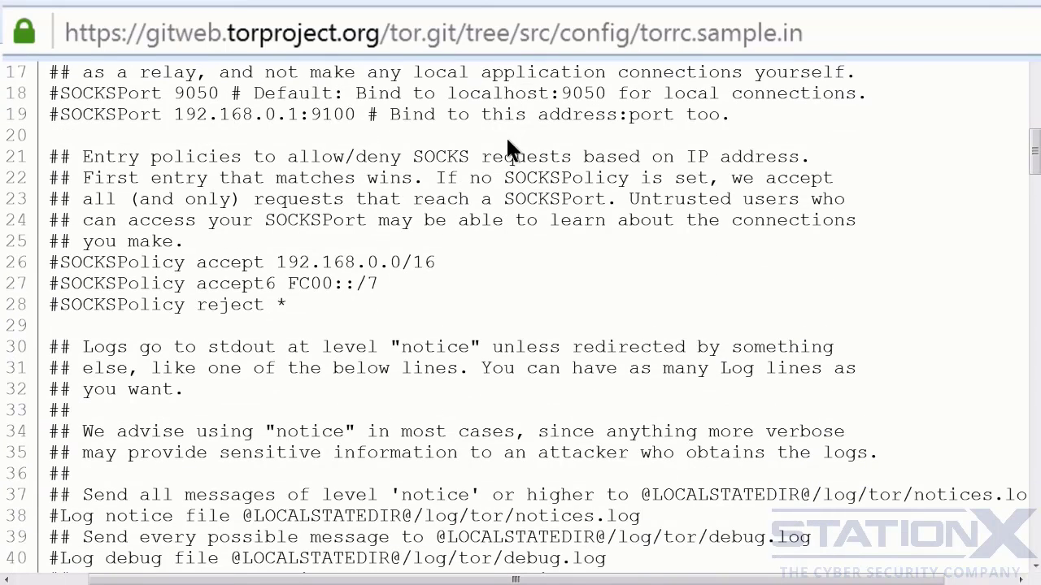
drag(60, 94, 47, 92)
drag(220, 92, 60, 92)
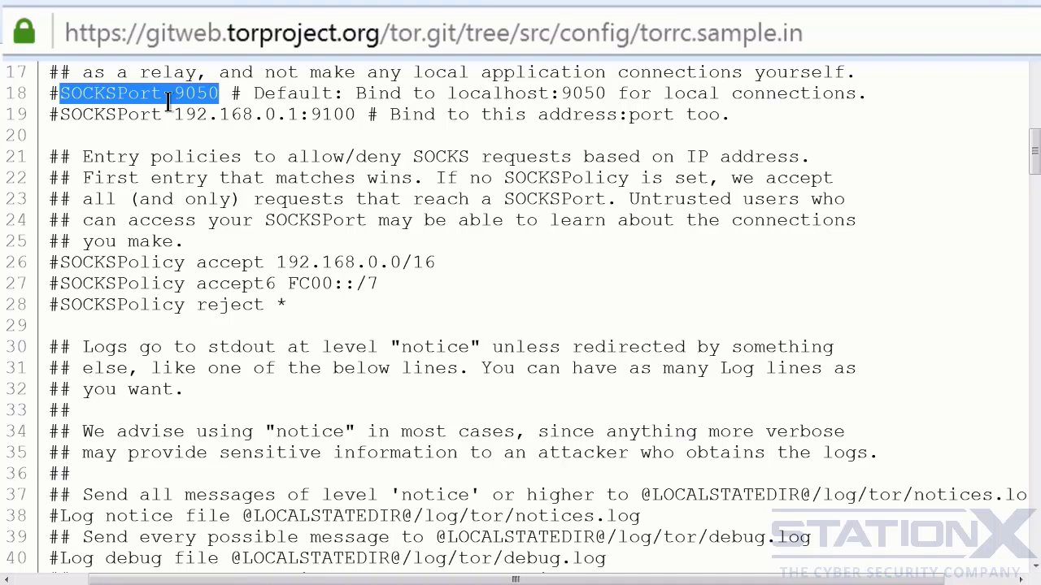
drag(355, 114, 70, 120)
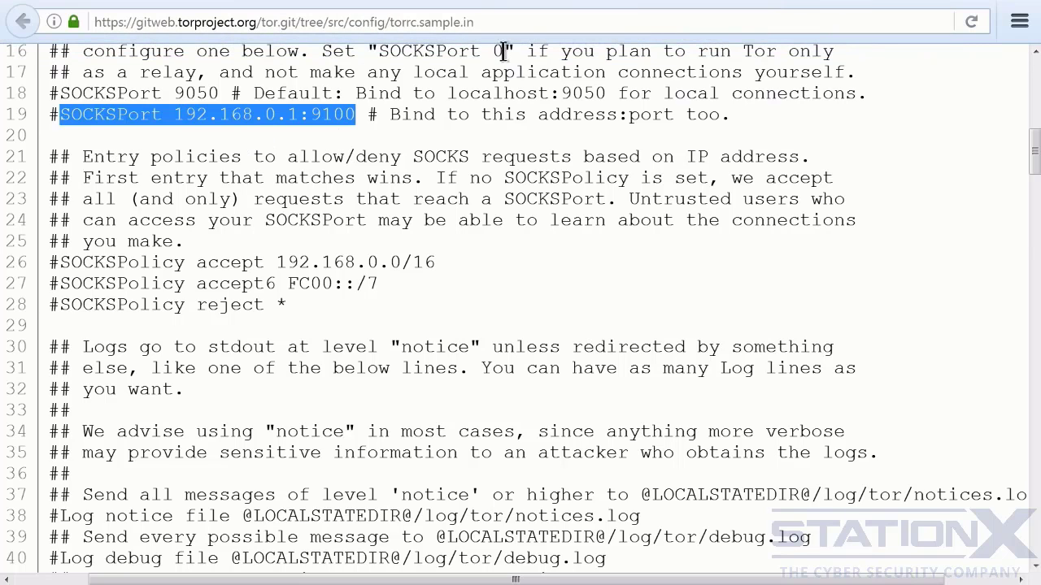
drag(505, 52, 379, 52)
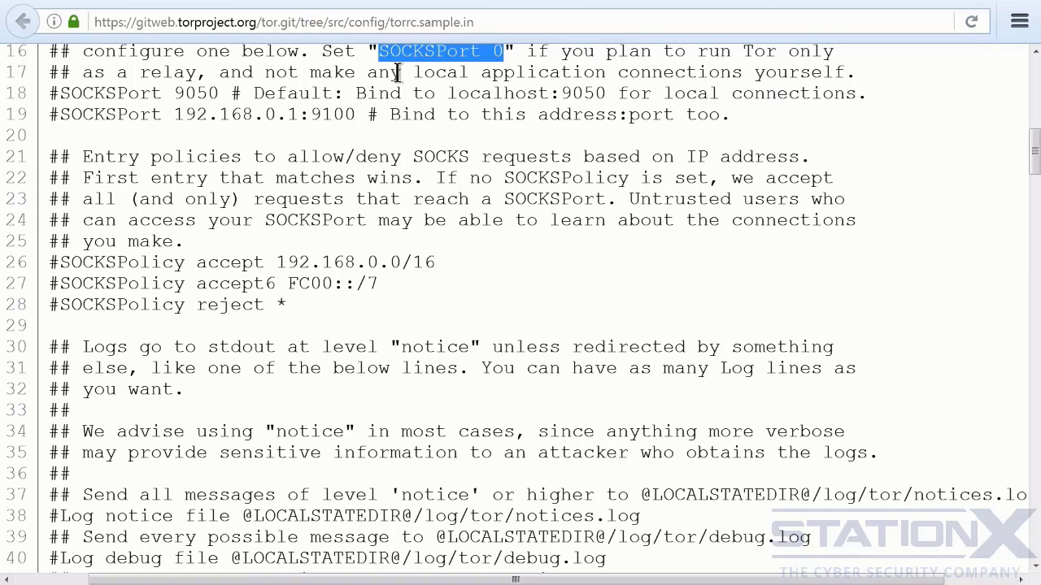
click(471, 75)
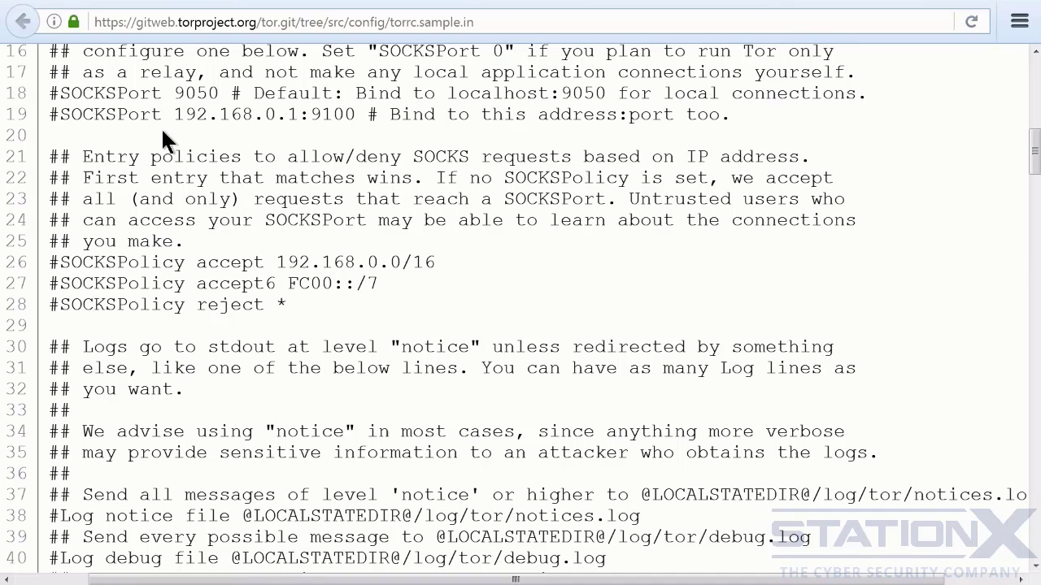
Step: Review the three SOCKSPolicy accept and reject lines in the sample torrc, highlighting the 192.168.0.0 network address
scroll(163, 139, down, 3)
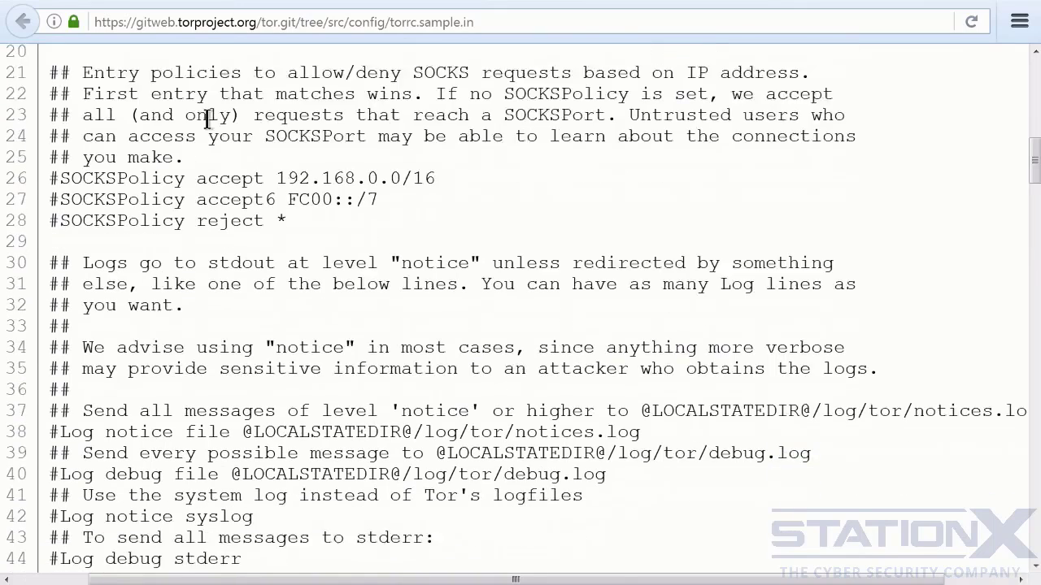
drag(287, 132, 53, 87)
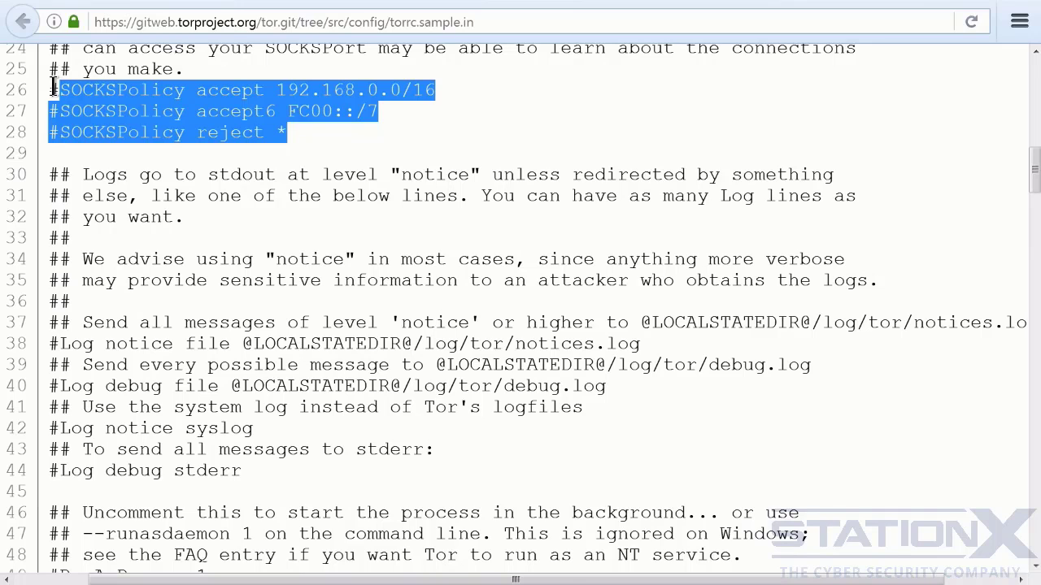
click(347, 154)
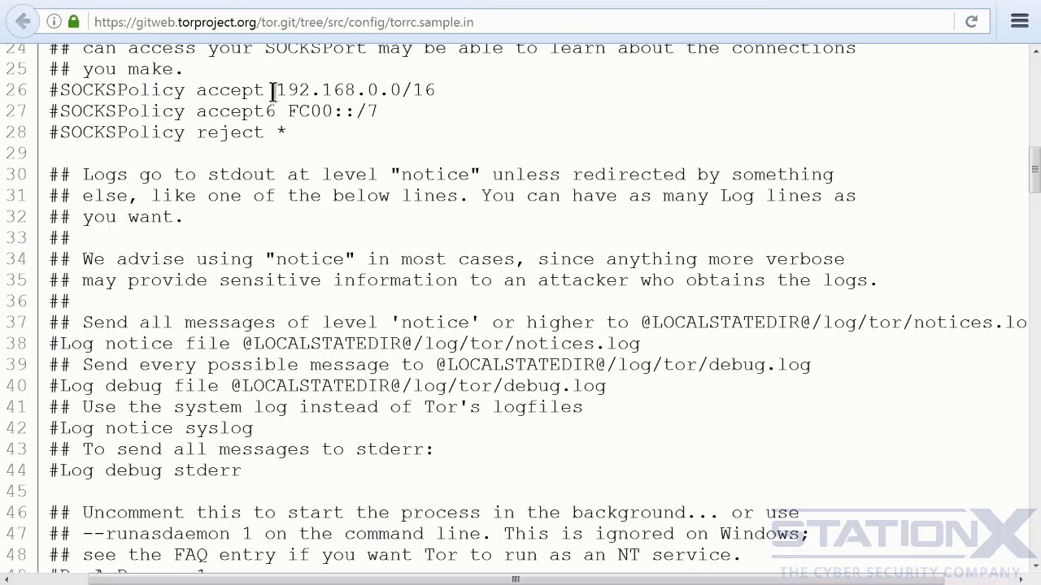
drag(276, 89, 398, 91)
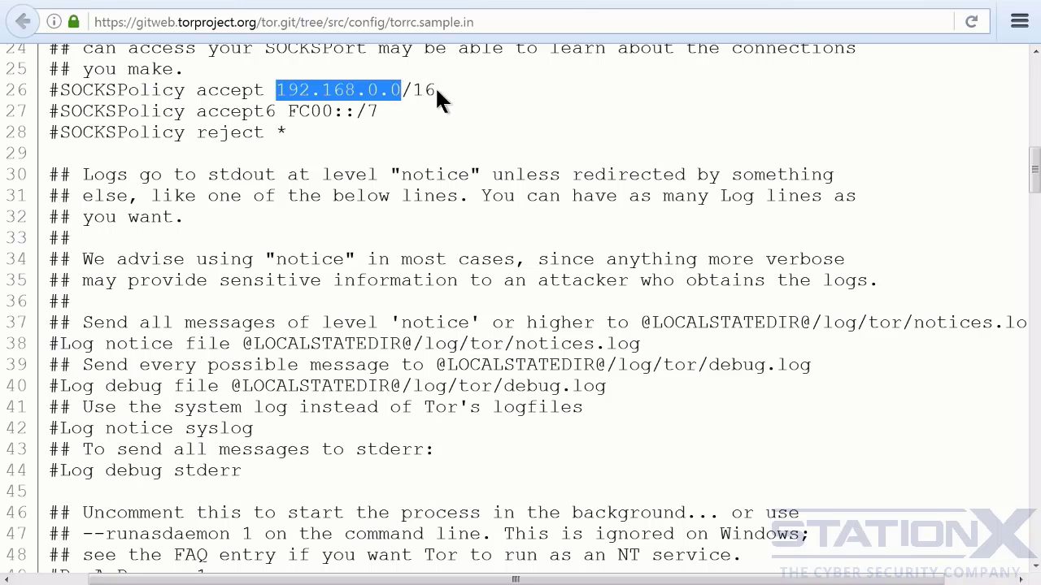
click(437, 91)
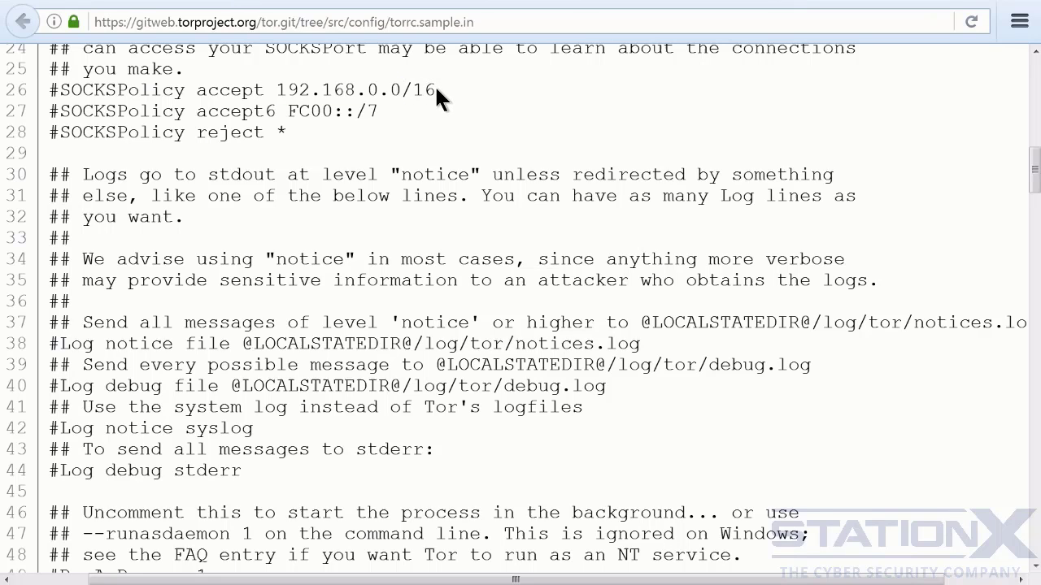
Step: Examine the sample torrc's logging options, highlighting the notice file, debug file and syslog lines in turn
scroll(436, 89, down, 3)
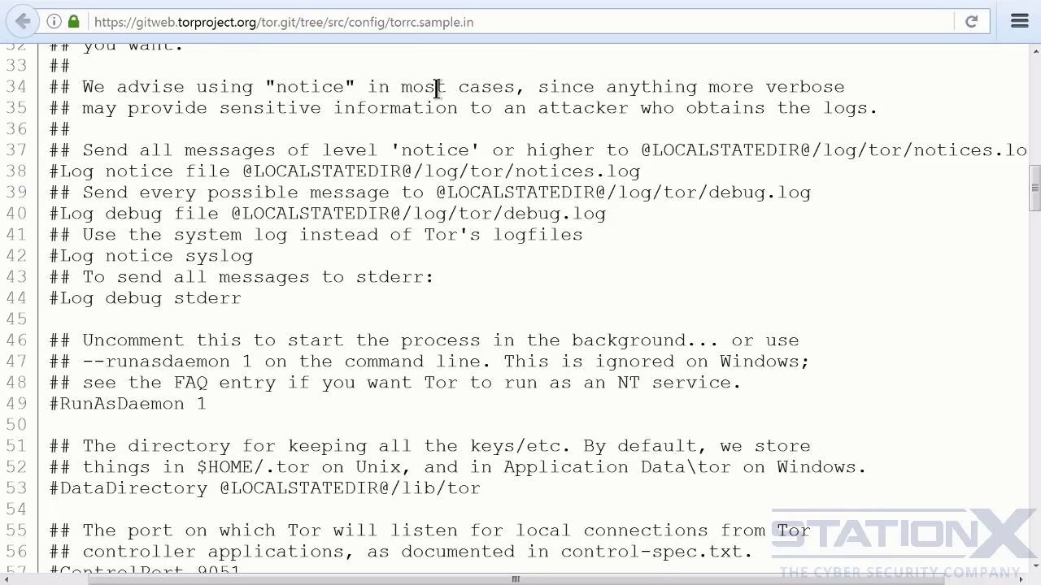
drag(63, 172, 641, 173)
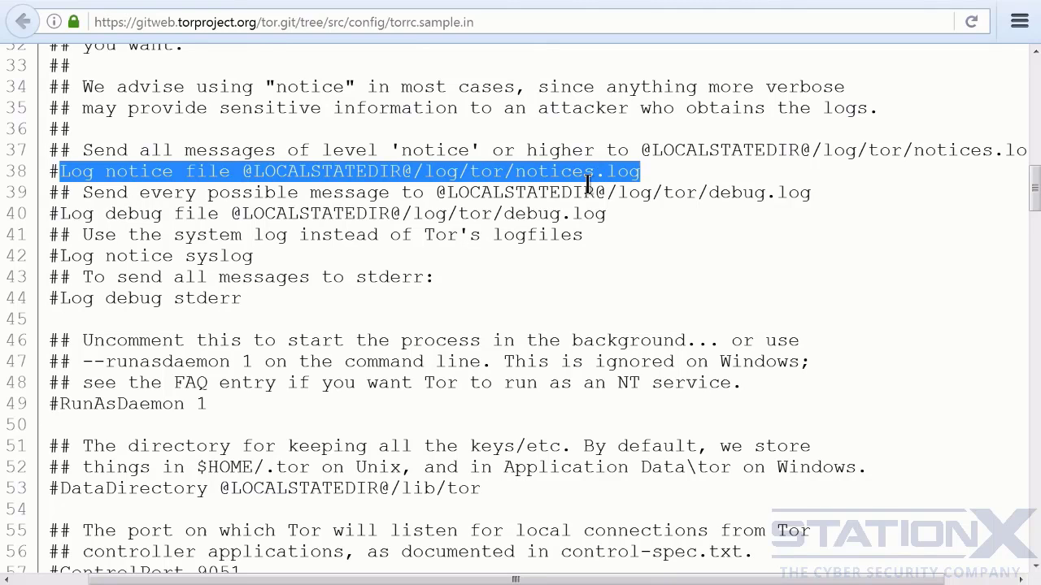
drag(609, 215, 61, 213)
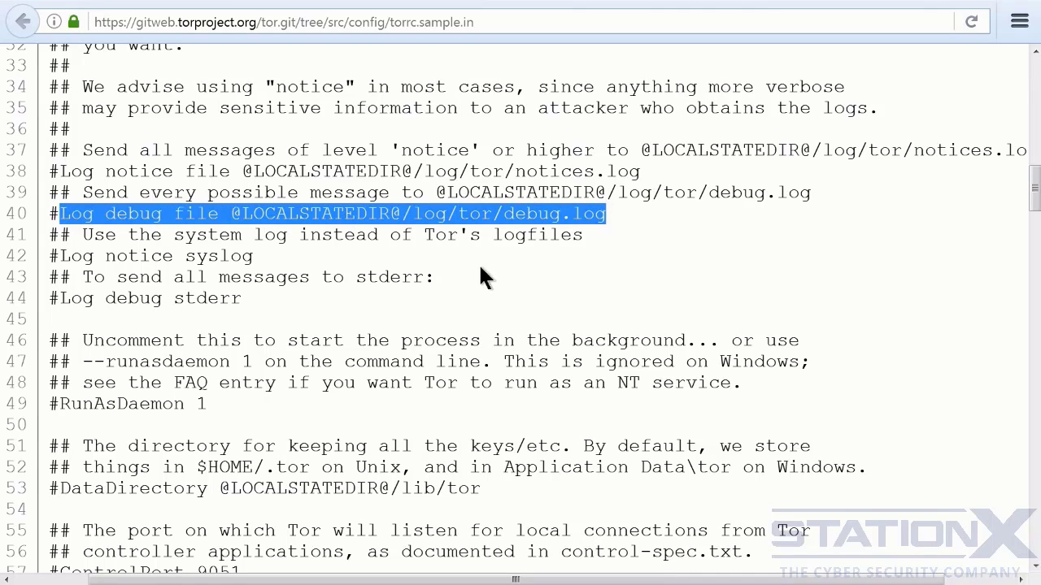
drag(248, 257, 61, 257)
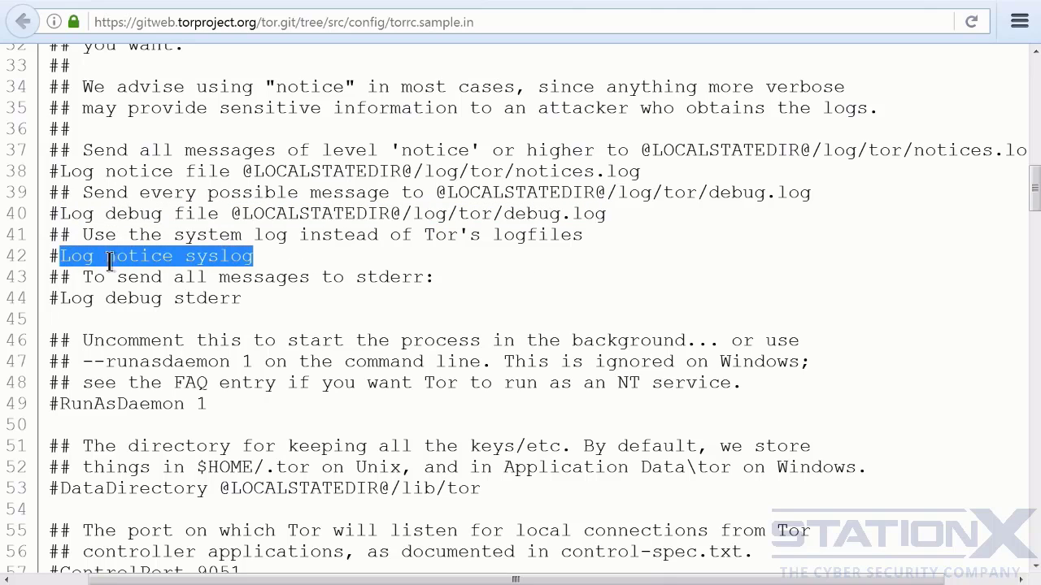
click(274, 258)
Step: Review the RunAsDaemon option and the ControlPort settings with their HashedControlPassword and CookieAuthentication methods in the sample torrc
drag(207, 404, 60, 404)
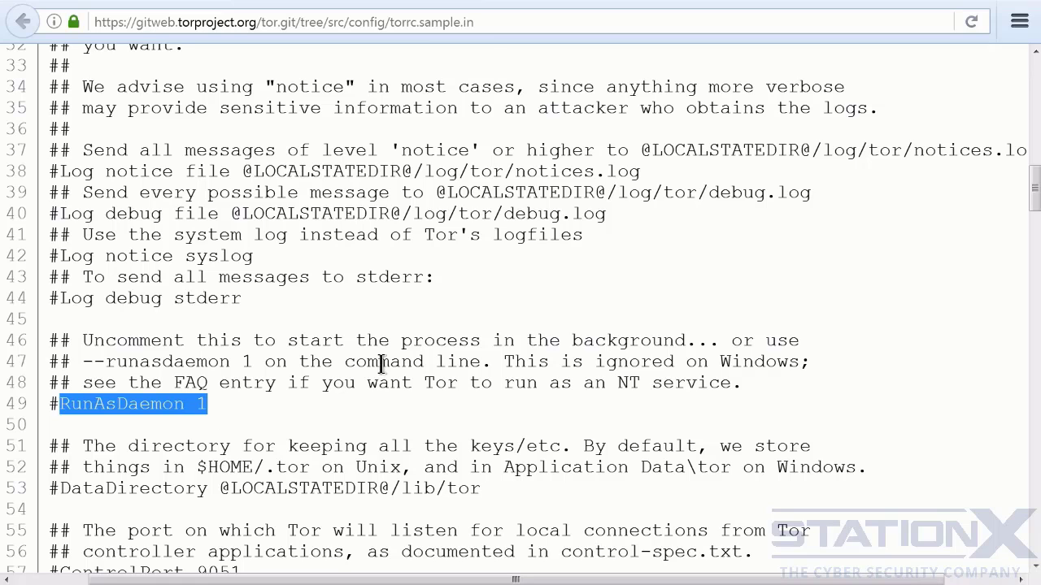
scroll(270, 392, down, 4)
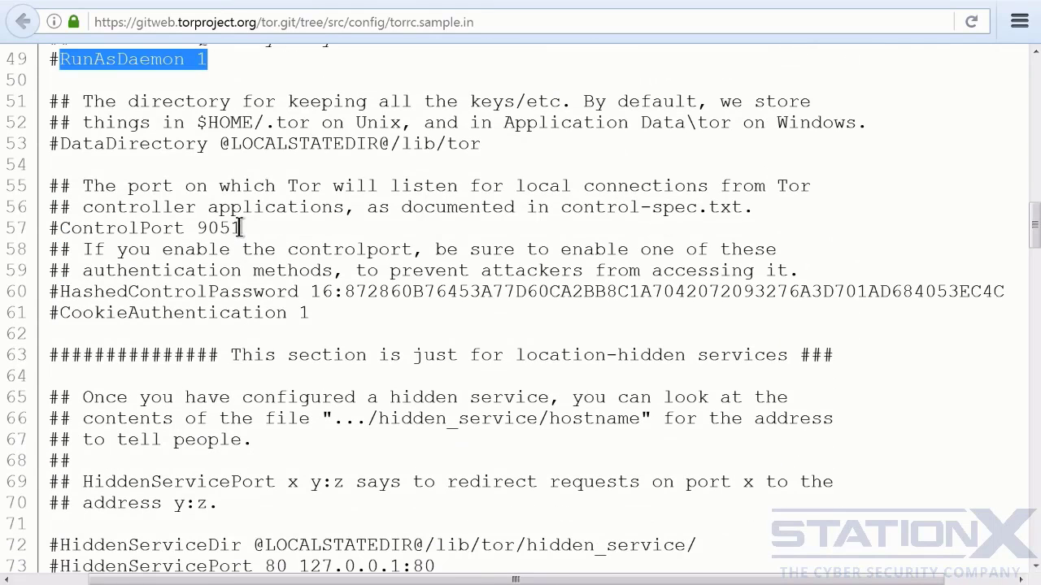
drag(241, 227, 61, 227)
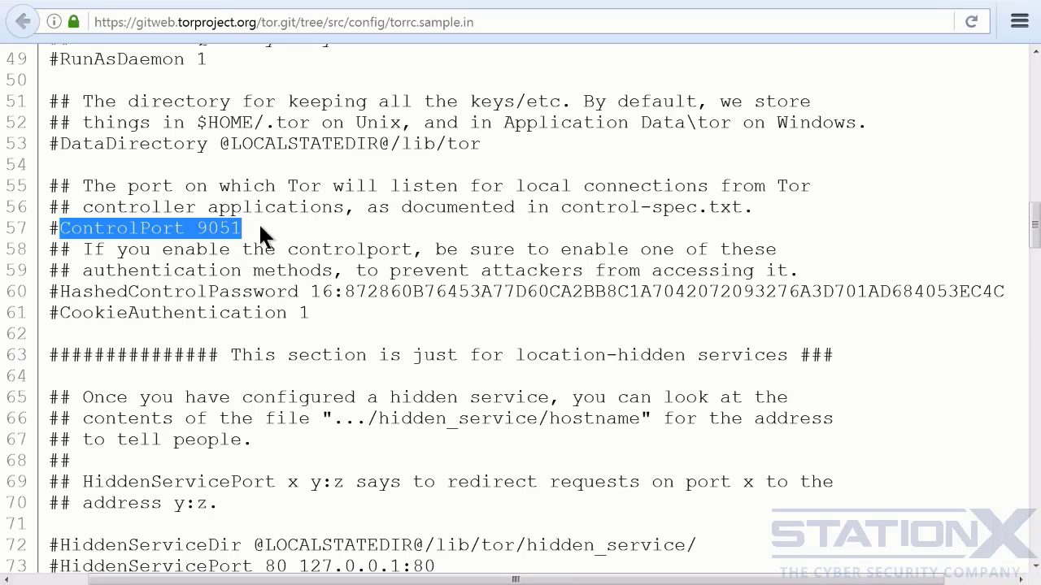
click(61, 292)
mouse_move(61, 292)
mouse_down()
mouse_move(325, 322)
mouse_move(90, 293)
mouse_move(63, 311)
mouse_up()
click(321, 315)
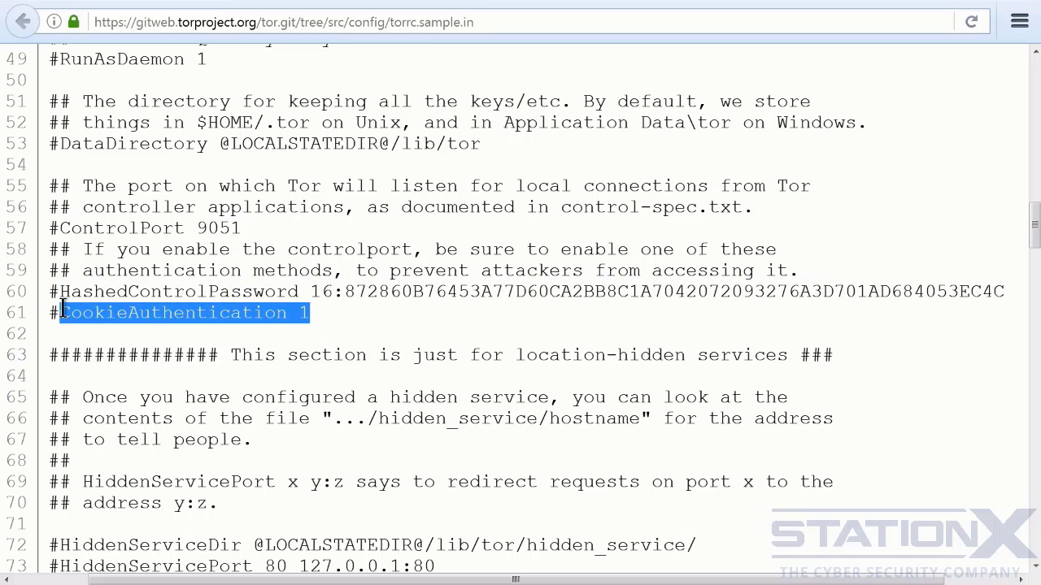
click(323, 311)
Step: Examine the location-hidden services section, highlighting the HiddenServiceDir and HiddenServicePort lines of both example services
scroll(382, 286, down, 5)
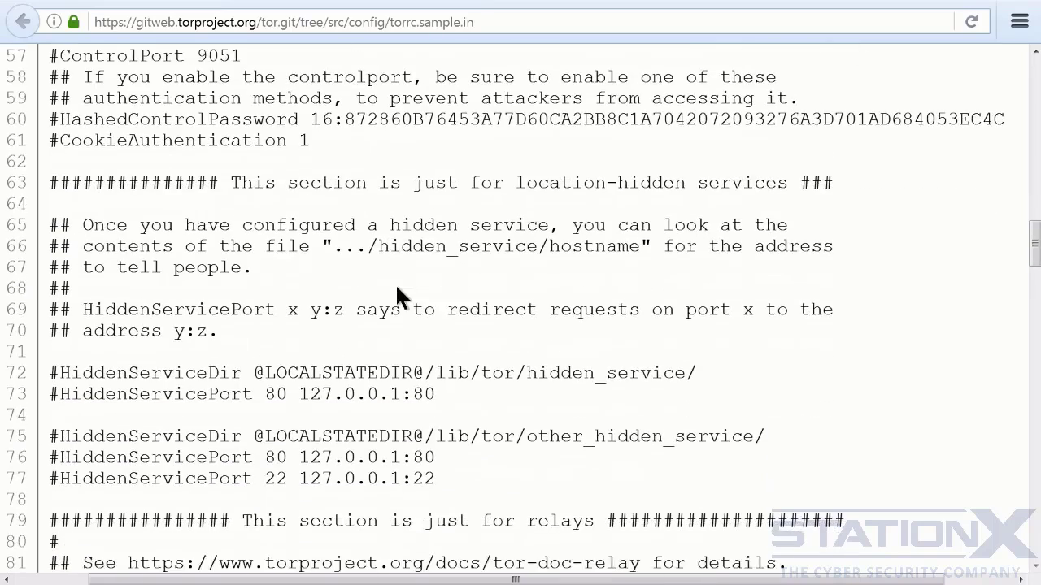
scroll(442, 297, up, 3)
scroll(472, 256, down, 3)
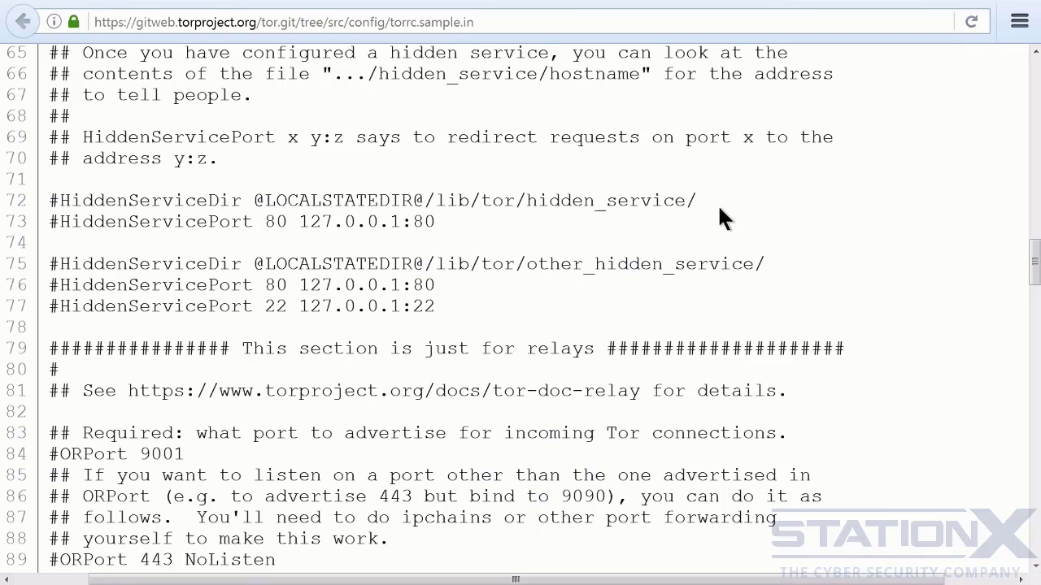
drag(697, 198, 61, 200)
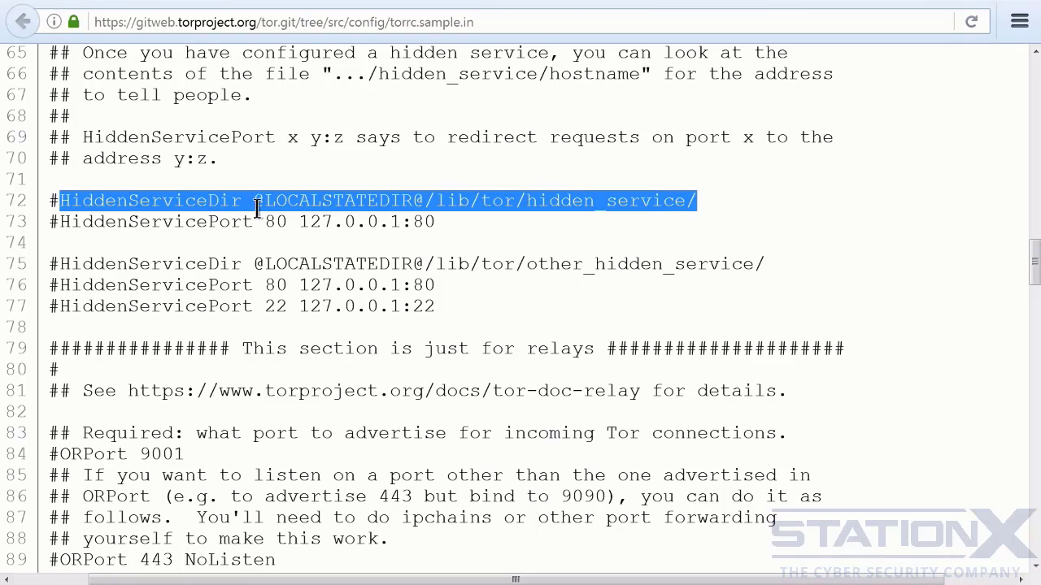
click(436, 221)
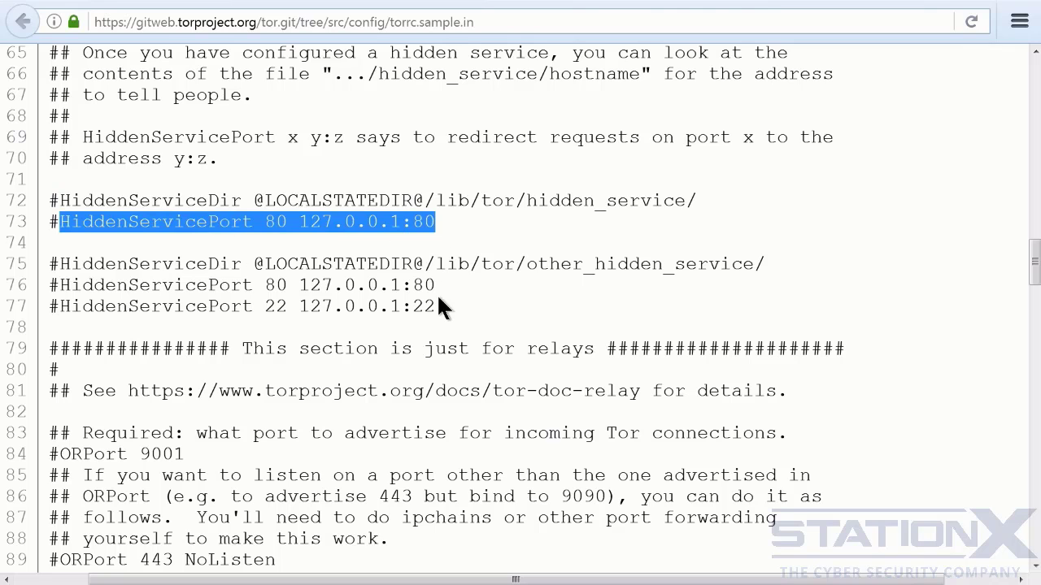
drag(440, 299, 49, 264)
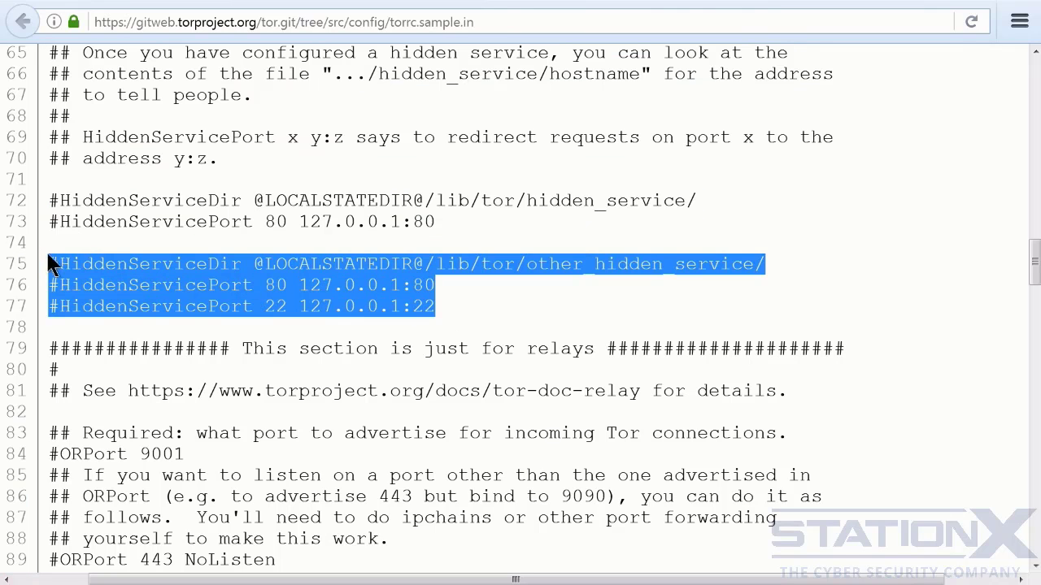
click(457, 299)
Step: Review the relay section of the sample torrc, highlighting the ORPort 9001, Address and Nickname options, and continue to the bandwidth and accounting limits
scroll(524, 284, down, 5)
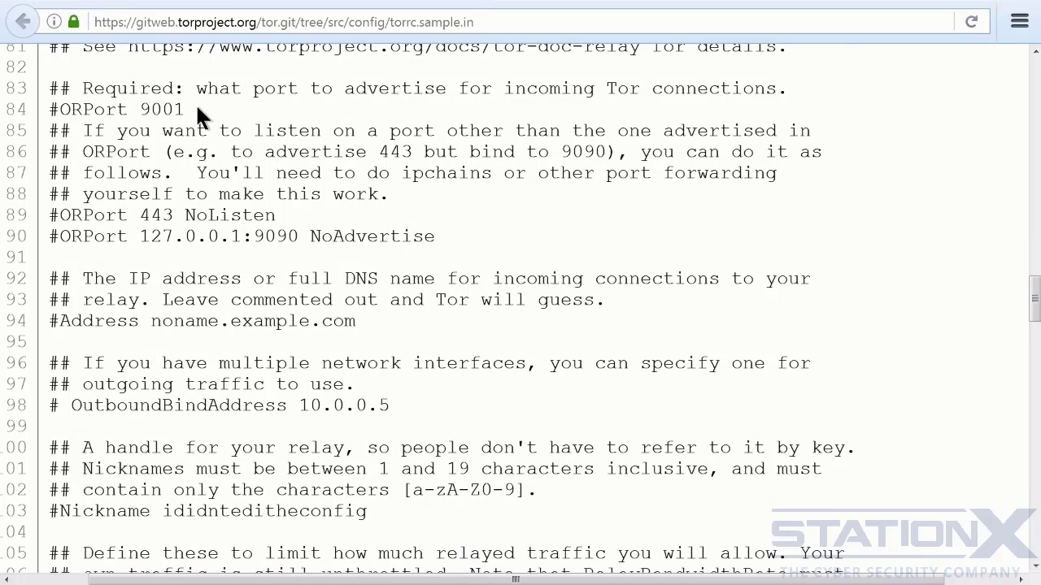
drag(186, 109, 61, 109)
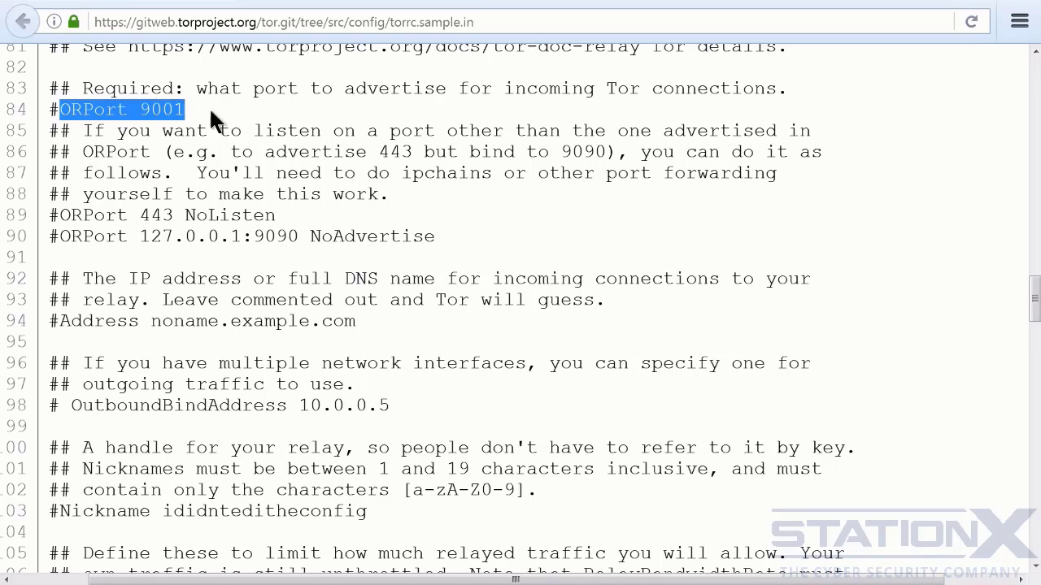
click(199, 104)
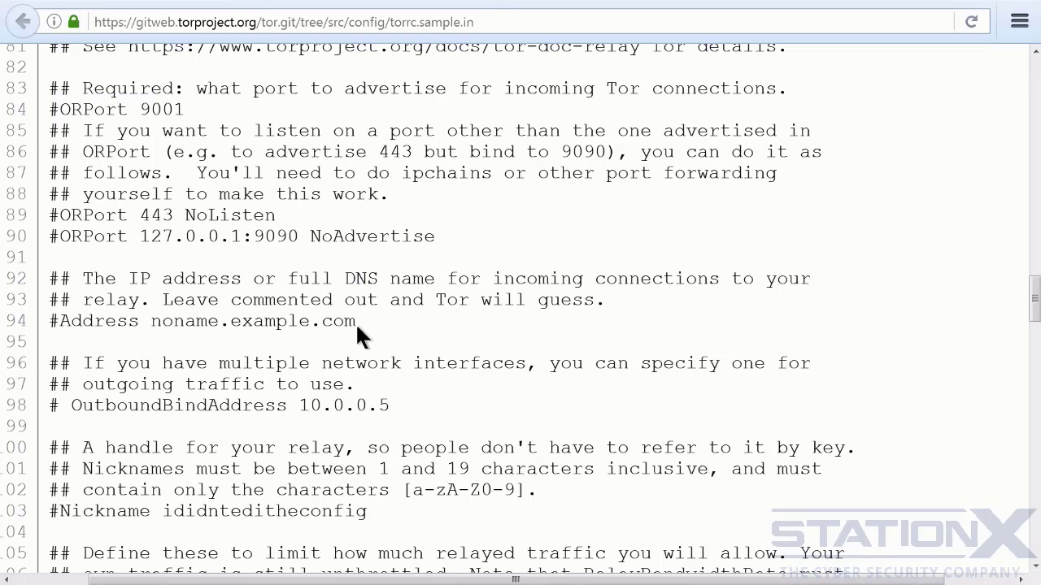
drag(355, 321, 59, 321)
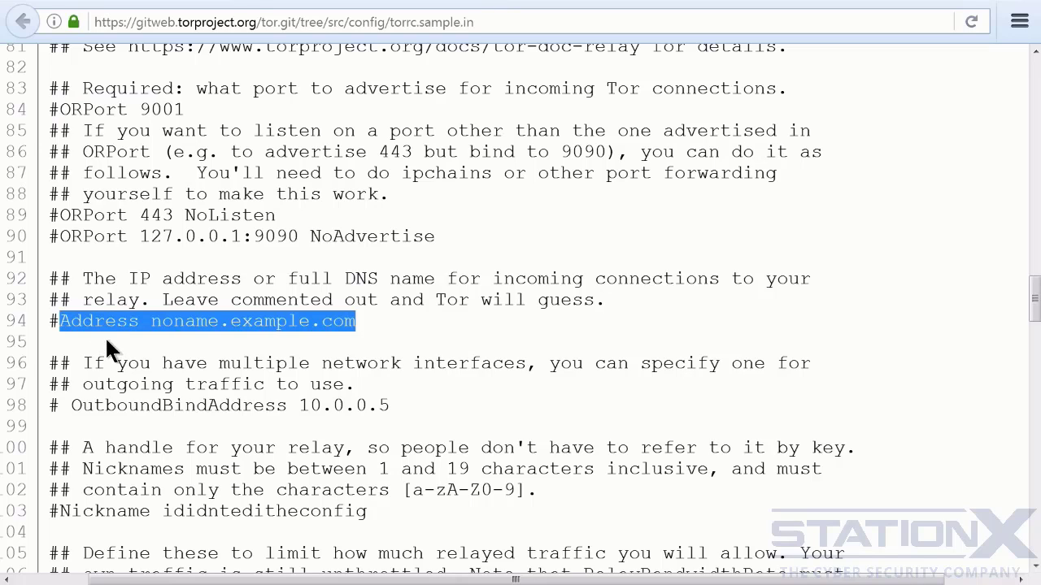
scroll(216, 272, down, 5)
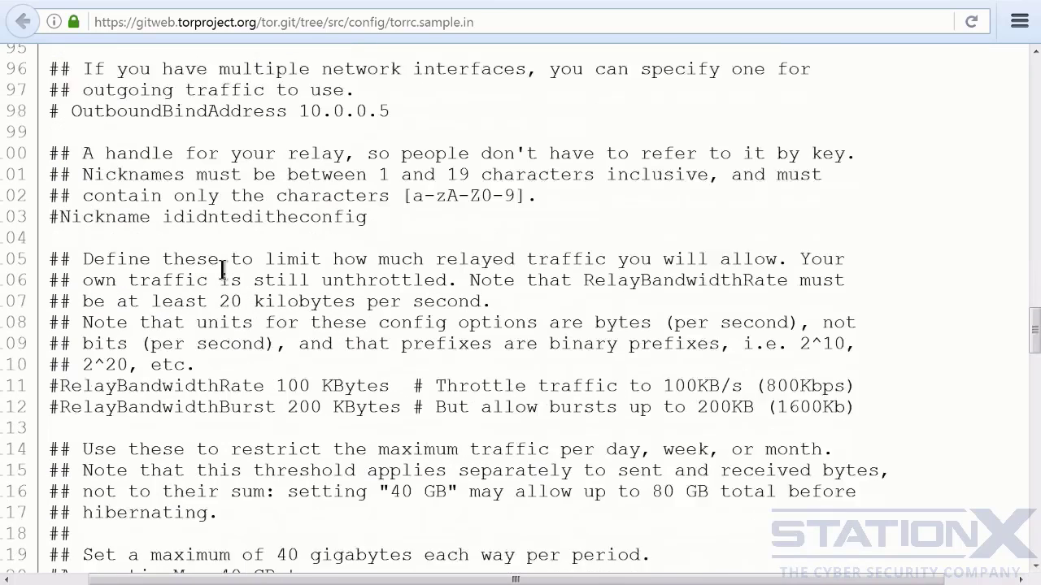
drag(367, 167, 62, 169)
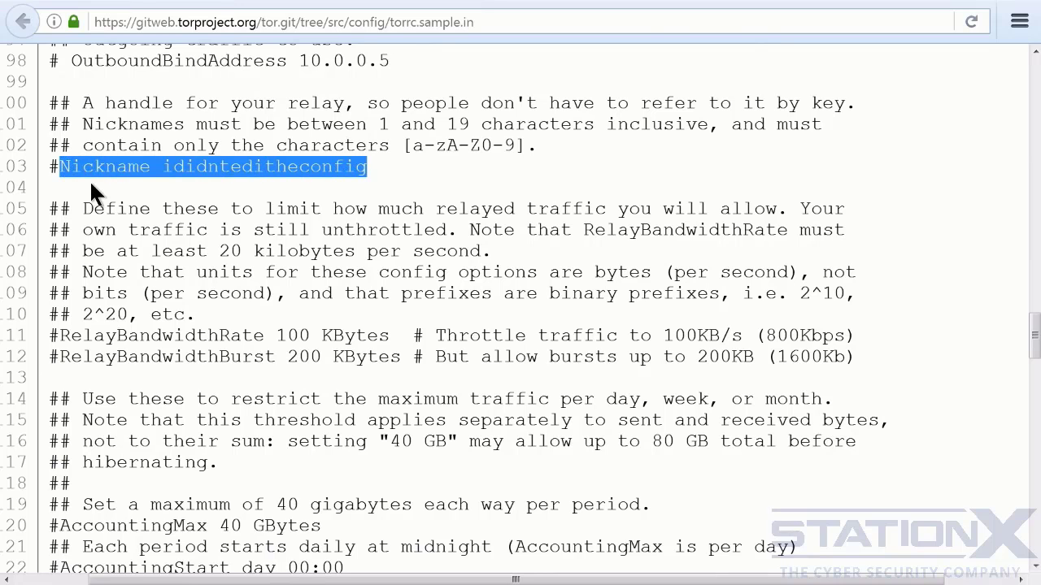
scroll(91, 192, down, 3)
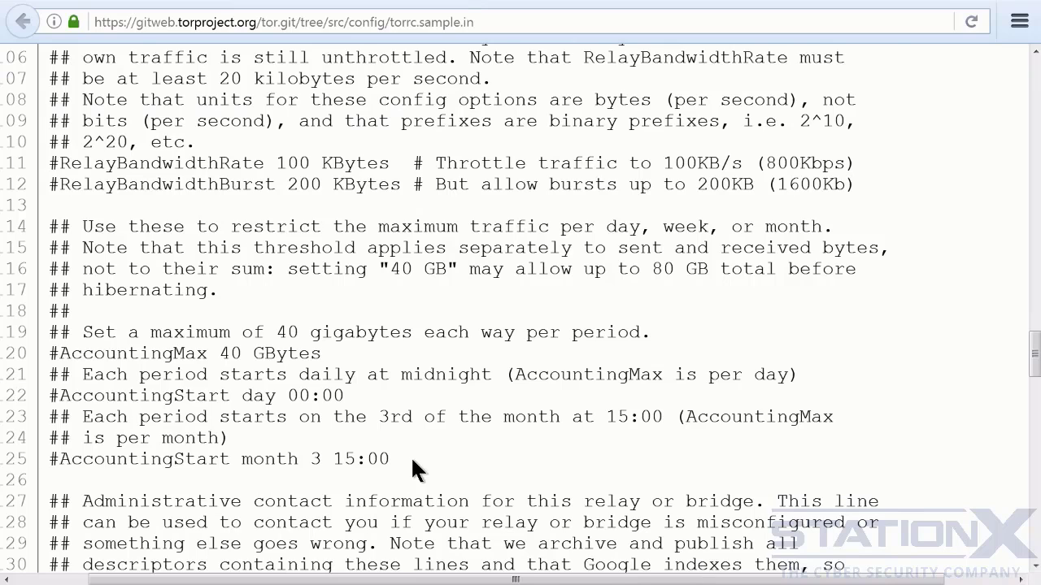
Step: Review the DirPort 9030 option and the ExitPolicy examples in the sample torrc, highlighting accept *:6660-6667, accept *:119 and reject *:*
scroll(412, 461, down, 9)
drag(196, 238, 60, 237)
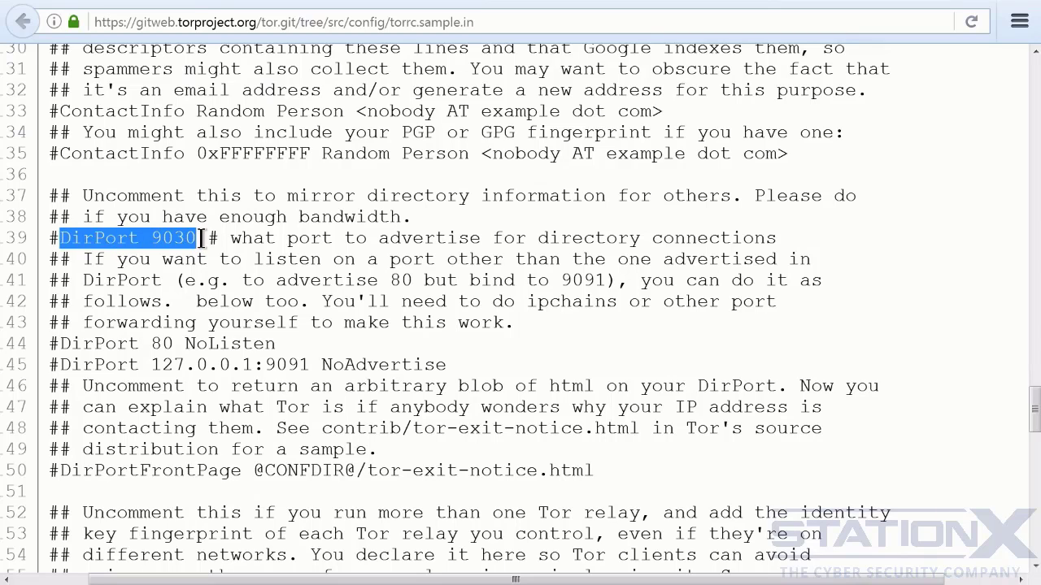
scroll(276, 225, down, 16)
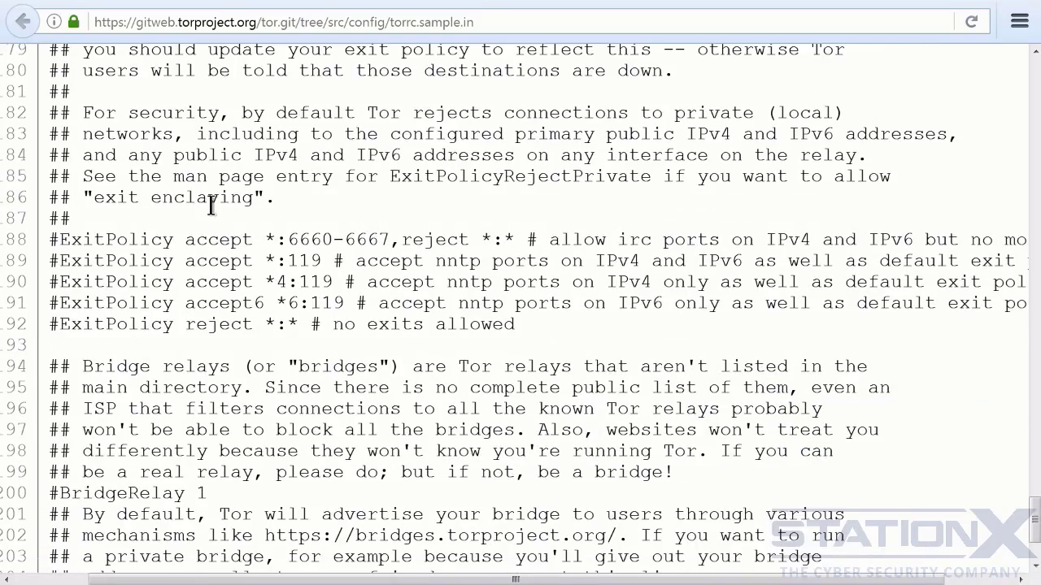
drag(61, 241, 516, 241)
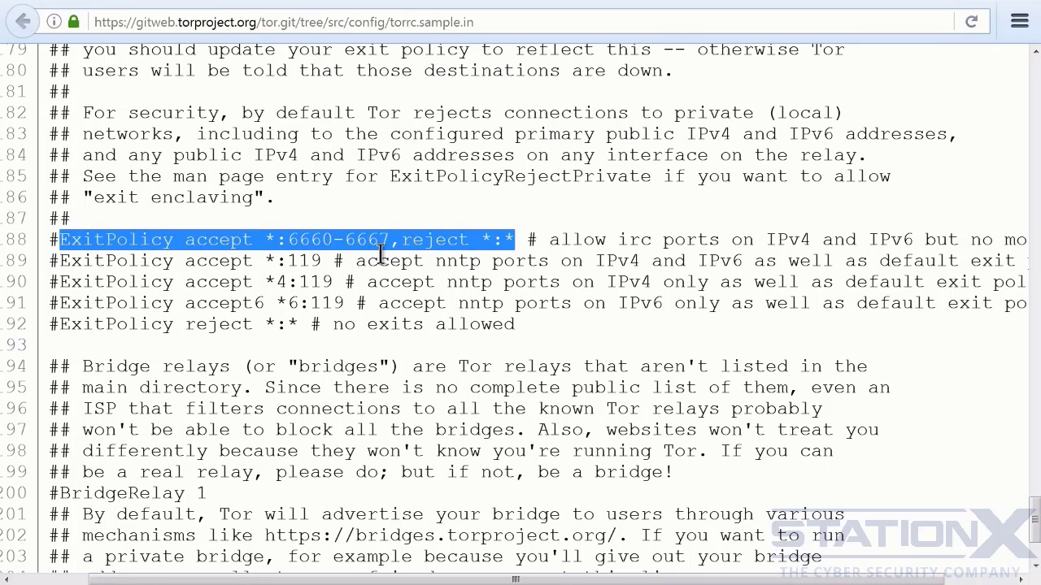
drag(579, 581, 689, 583)
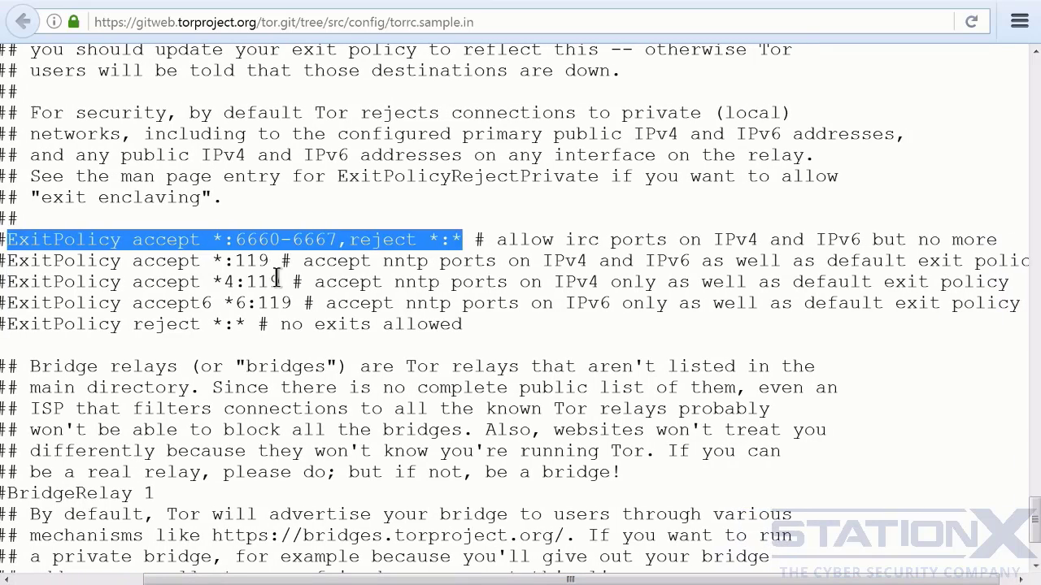
drag(268, 261, 9, 262)
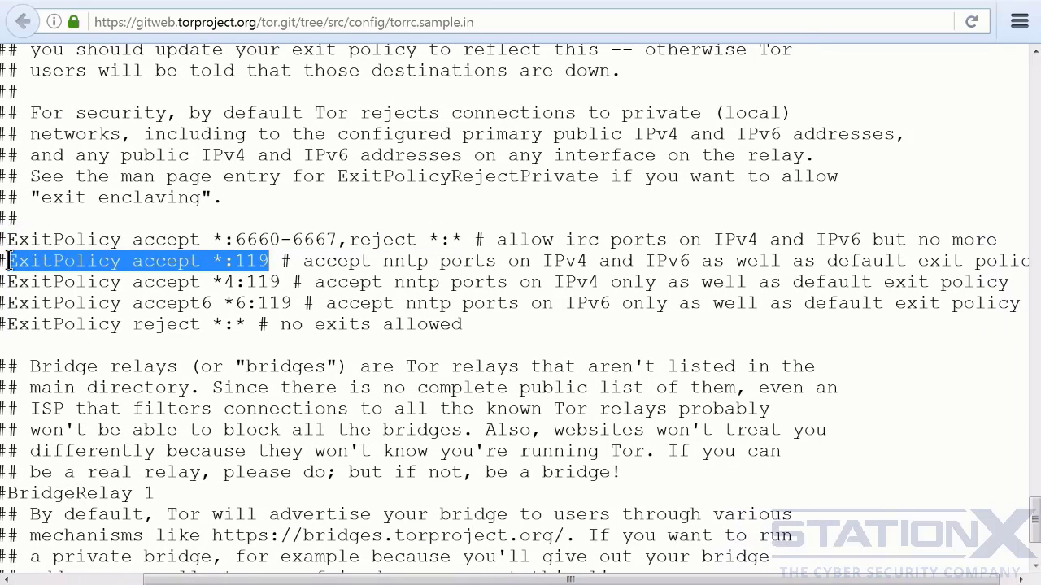
drag(6, 282, 8, 324)
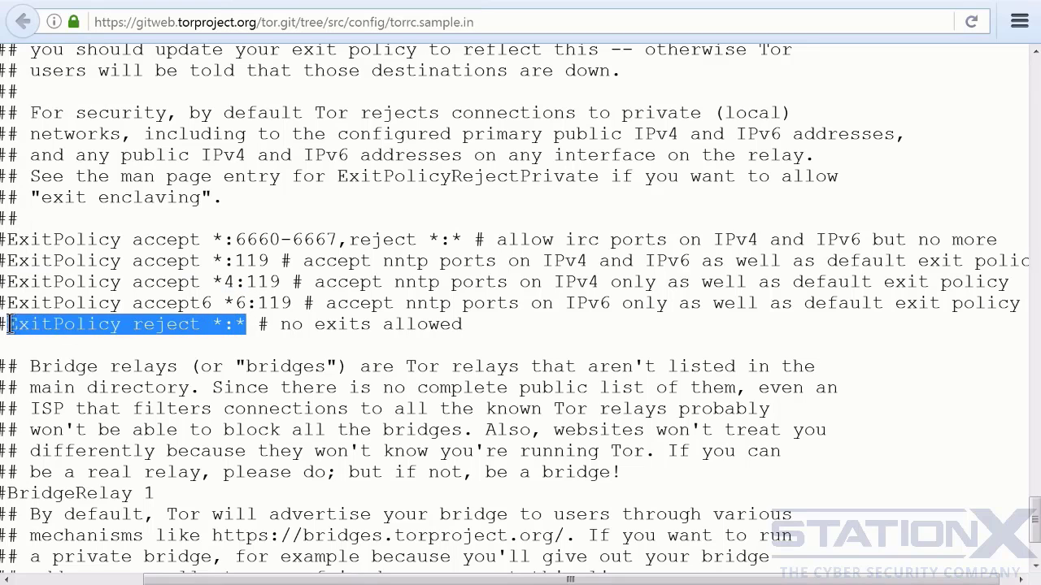
click(275, 329)
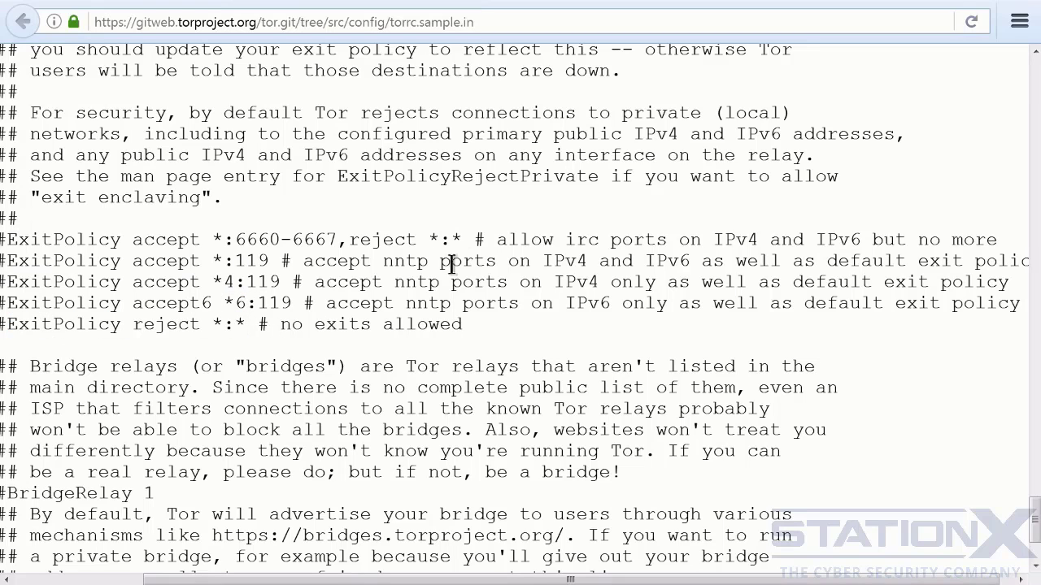
Step: Examine the bridge relay section at the end of the sample torrc, highlighting BridgeRelay 1 and PublishServerDescriptor 0
scroll(632, 233, down, 3)
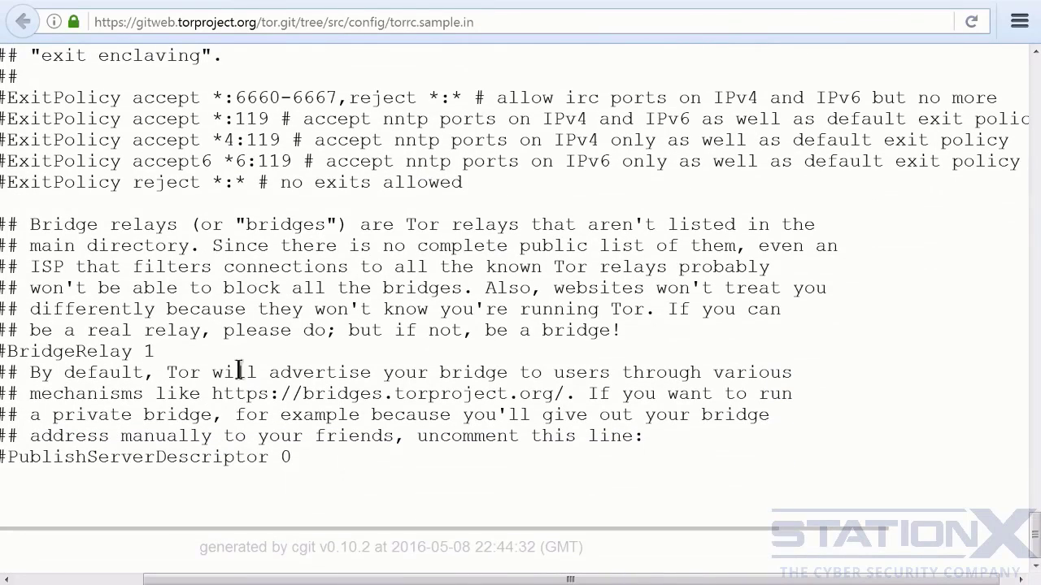
drag(152, 352, 7, 351)
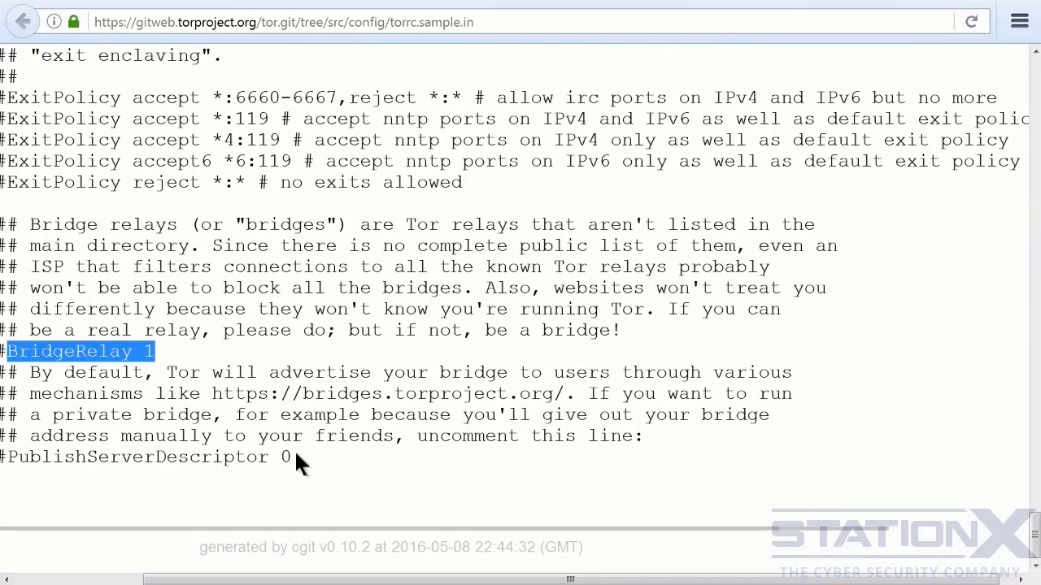
drag(295, 457, 8, 457)
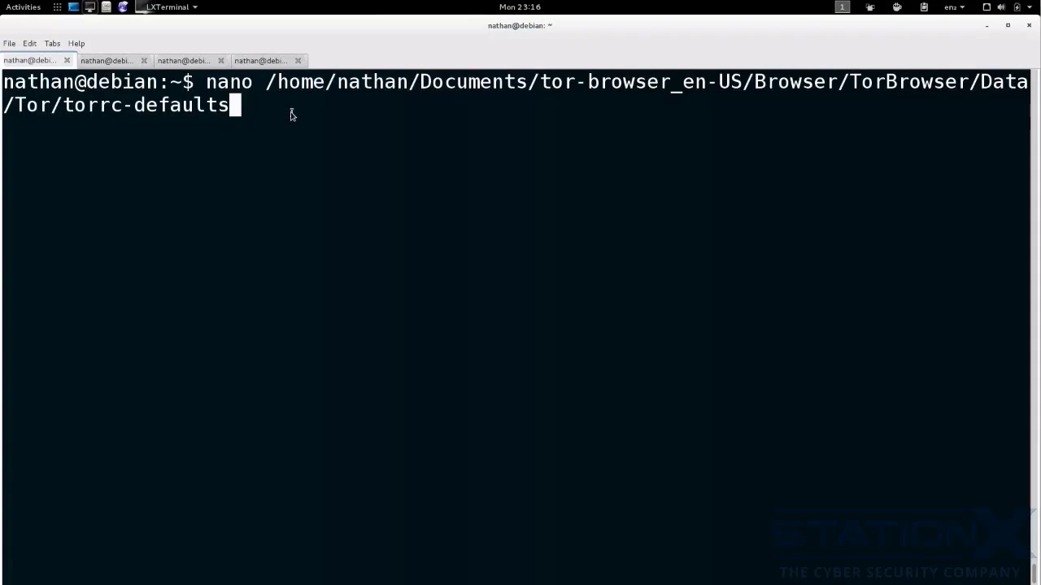
Step: In the terminal, open Tor Browser's torrc-defaults file in nano and read through its settings down to the pluggable transport configurations
key(Return)
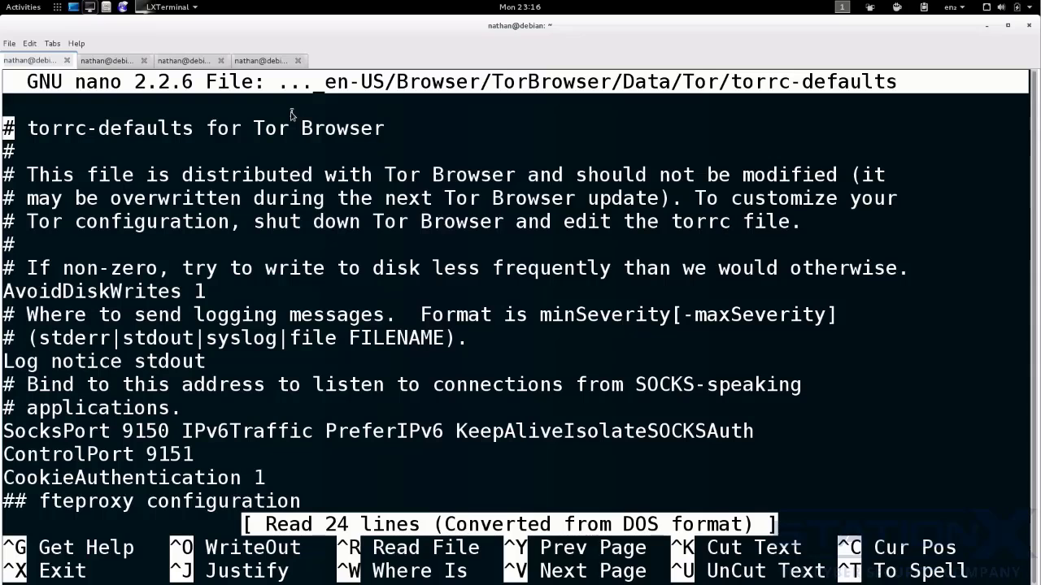
key(Down)
key(Down)
key(Down)
key(Down)
key(Down)
key(Down)
key(Down)
key(Down)
key(Down)
key(Down)
key(Down)
key(Down)
key(Down)
key(Down)
key(Down)
key(Down)
key(Down)
key(Down)
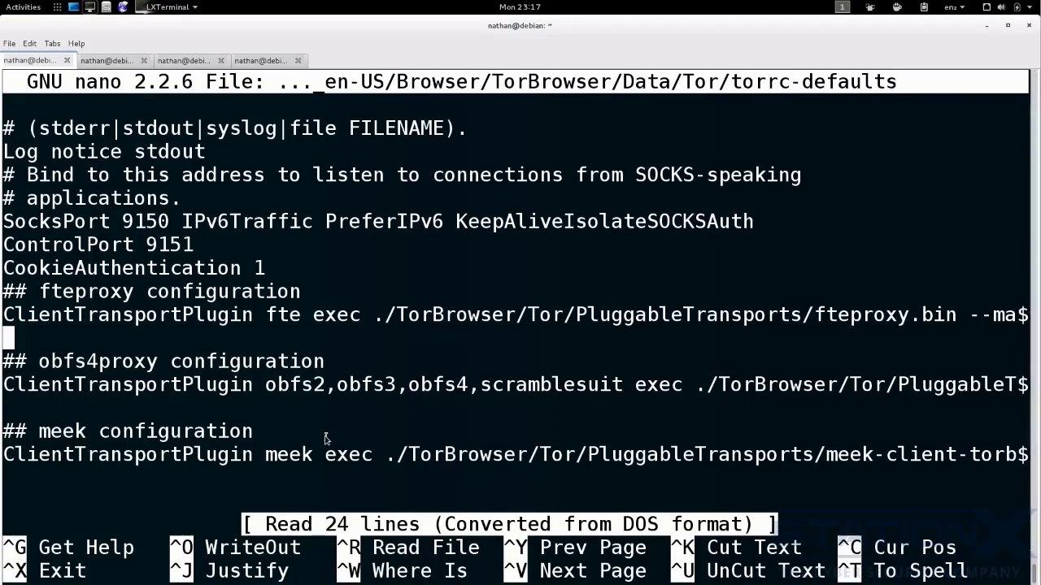
Step: Close torrc-defaults and open the torrc file from the same TorBrowser/Data/Tor folder in nano
key(ctrl+x)
key(Up)
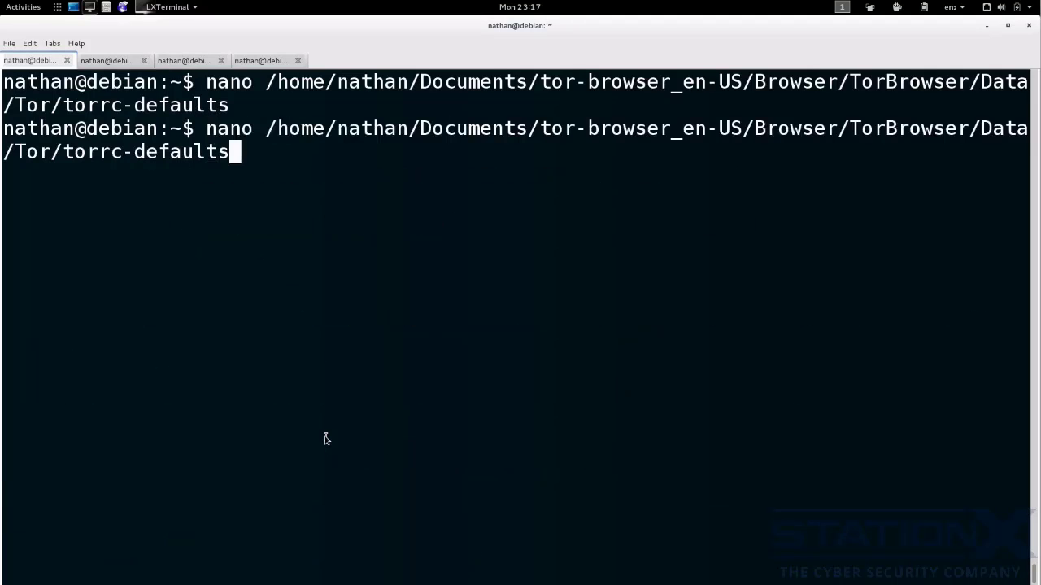
key(BackSpace)
key(BackSpace)
key(BackSpace)
key(BackSpace)
key(BackSpace)
key(BackSpace)
key(BackSpace)
key(BackSpace)
key(BackSpace)
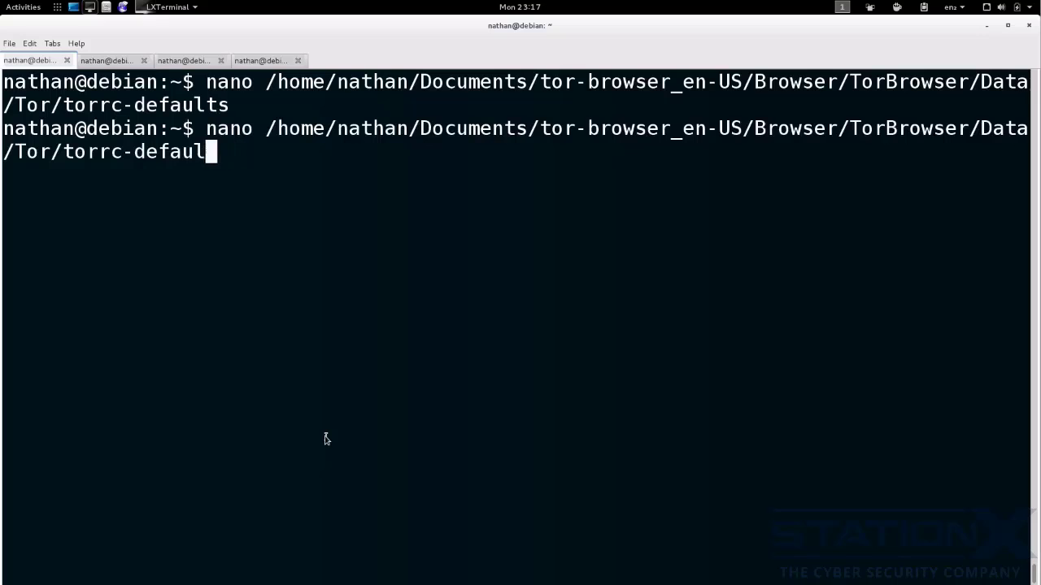
key(Return)
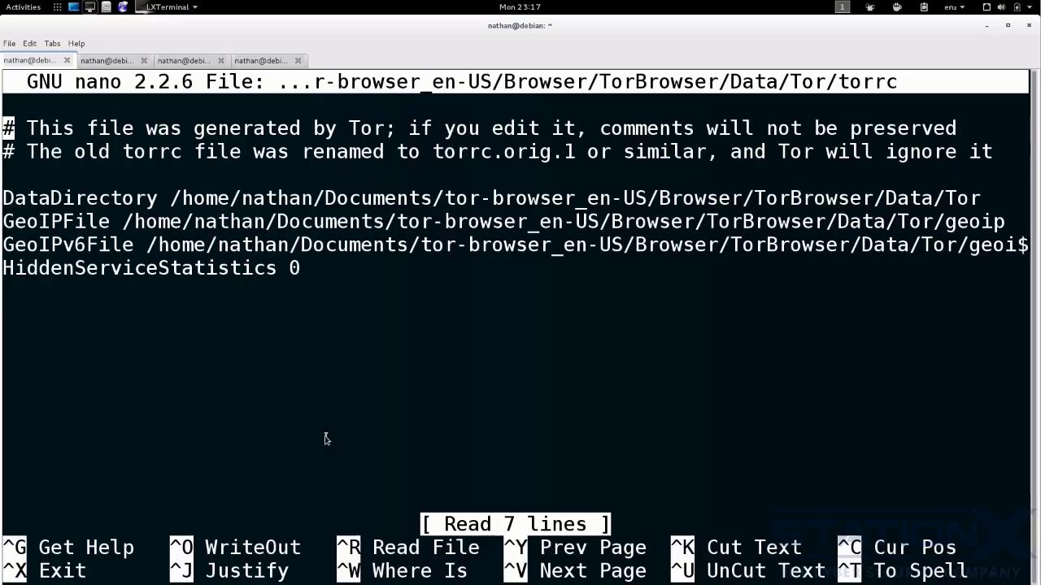
Step: Place the text cursor on the empty line below HiddenServiceStatistics 0 at the end of the torrc file
key(Down)
key(Down)
key(Down)
key(Down)
key(Down)
key(Down)
key(Down)
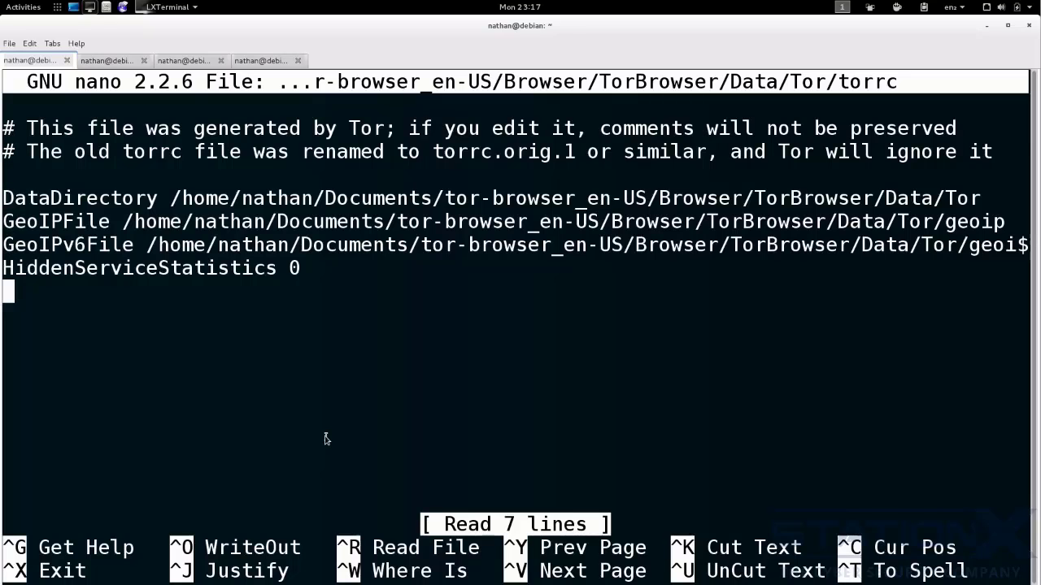